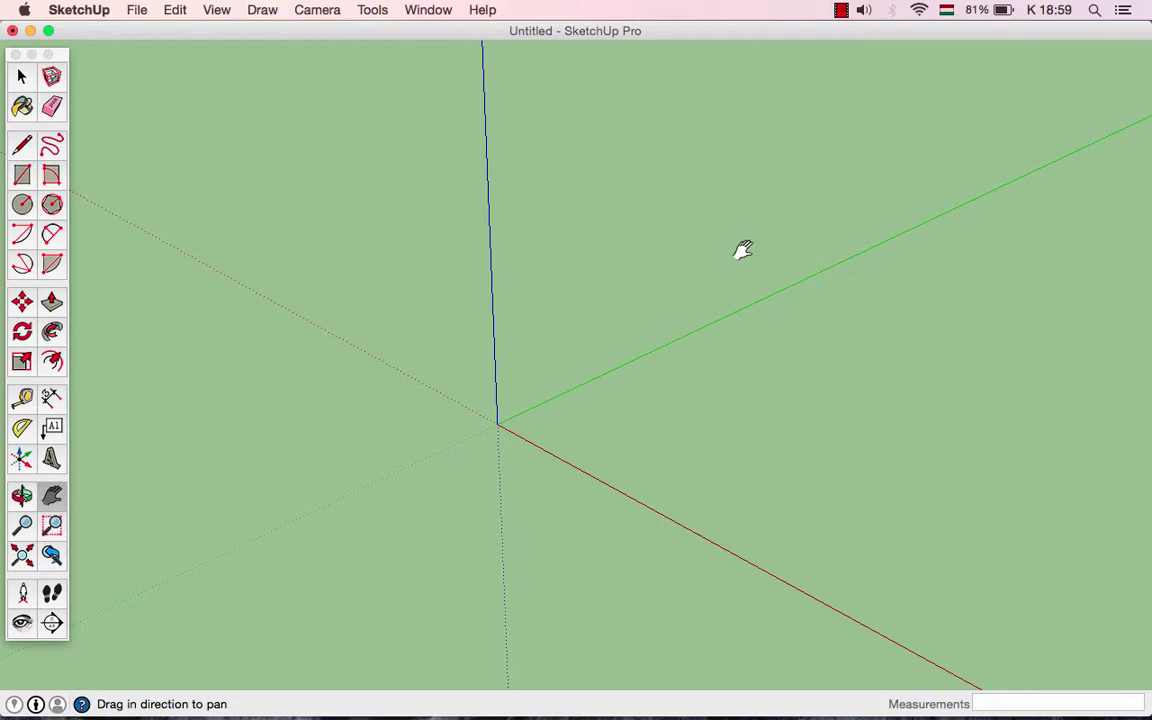
# Step: Pan the empty scene so the axes origin sits left of centre, ready for rectangles
pyautogui.moveTo(733, 368)
pyautogui.mouseDown()
pyautogui.moveTo(449, 290)
pyautogui.moveTo(471, 310)
pyautogui.mouseUp()
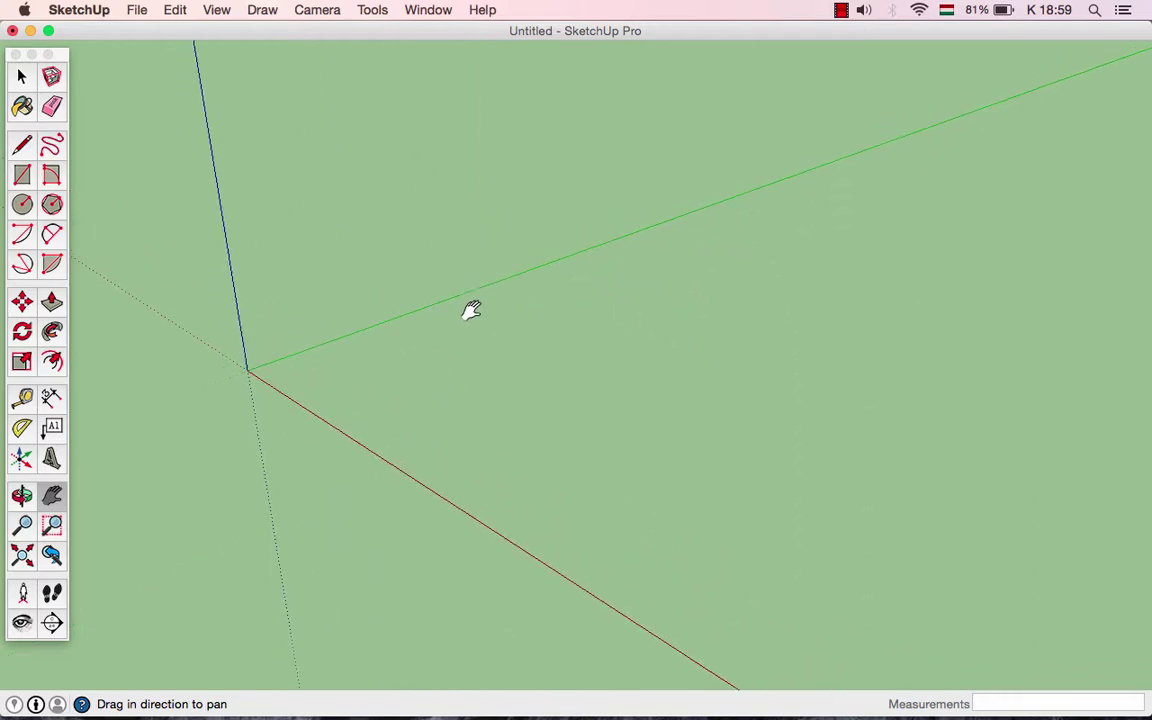
pyautogui.click(22, 175)
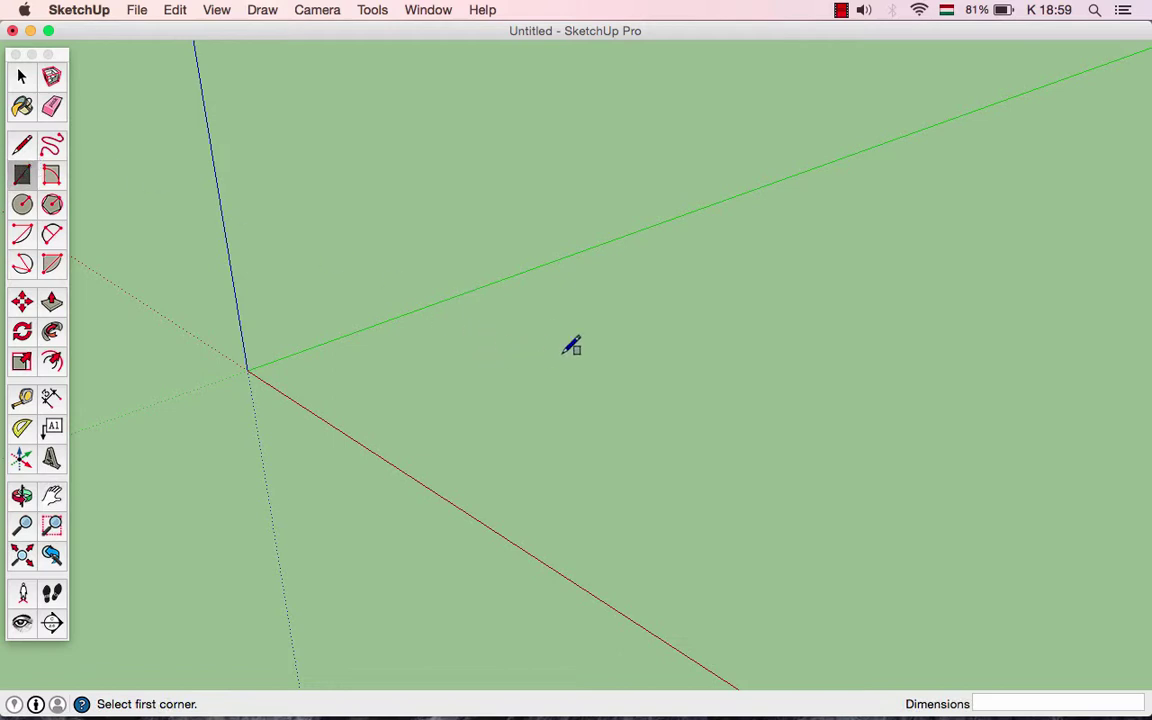
# Step: Draw a 3;3 base square on the ground plane
pyautogui.click(490, 340)
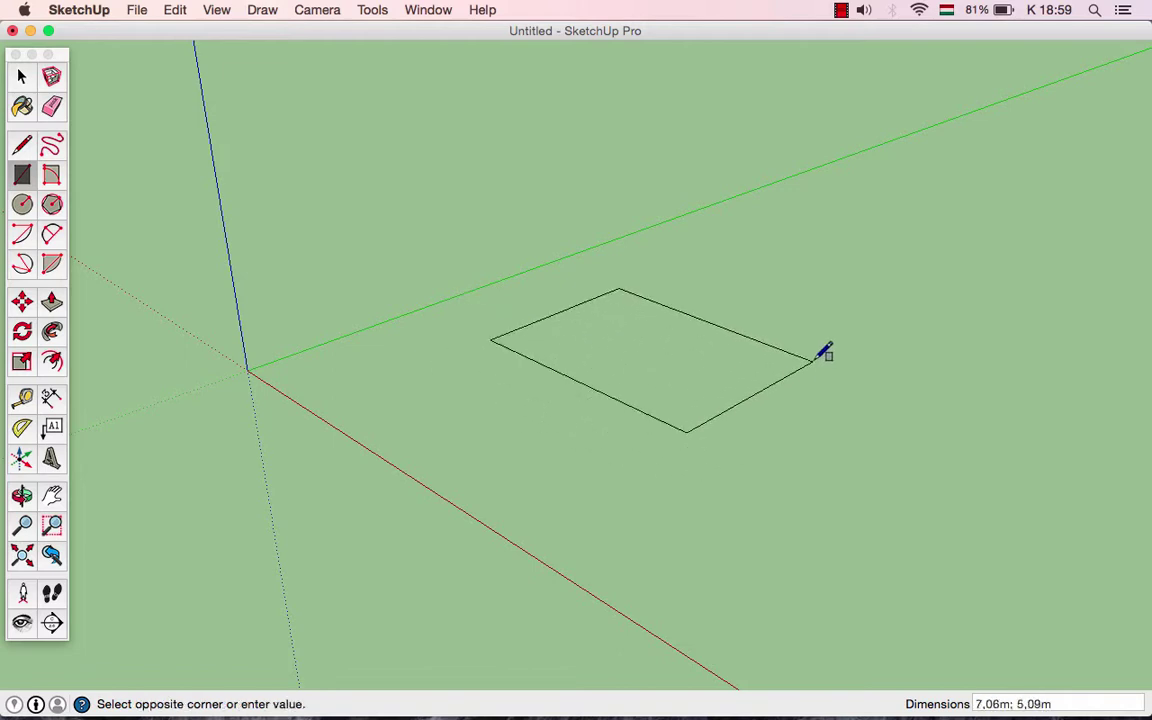
pyautogui.write('3;3')
pyautogui.press('Return')
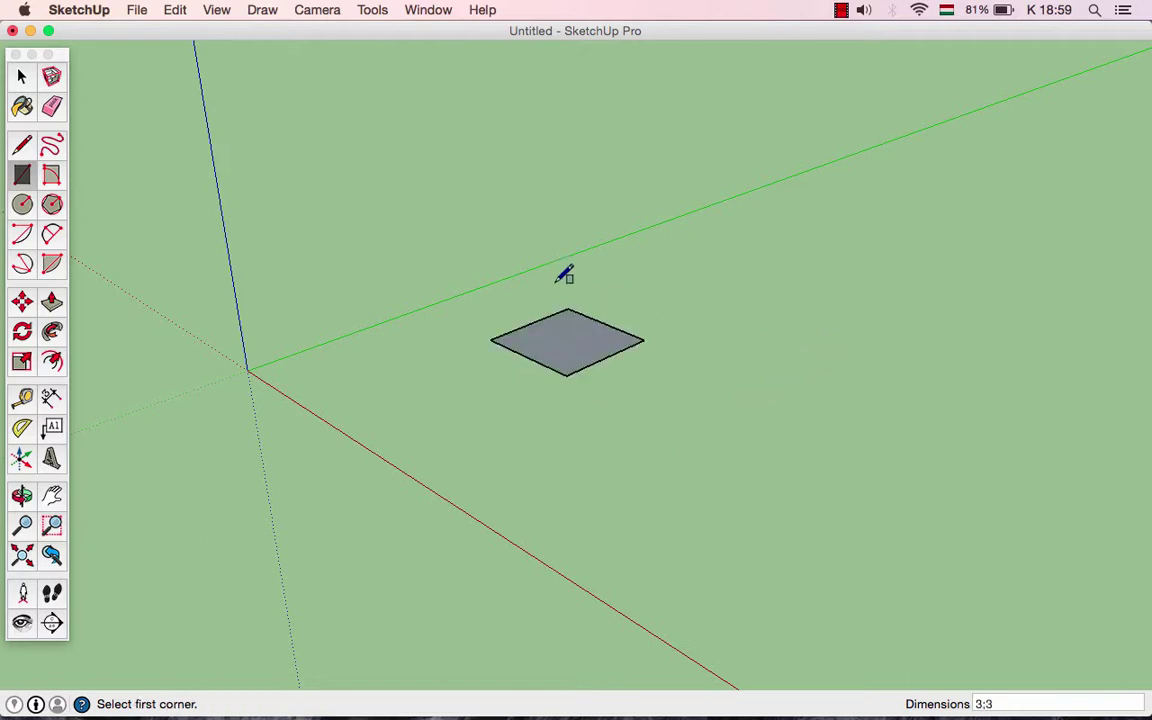
pyautogui.scroll(3, 550, 300)
pyautogui.scroll(2, 532, 327)
pyautogui.scroll(2, 570, 318)
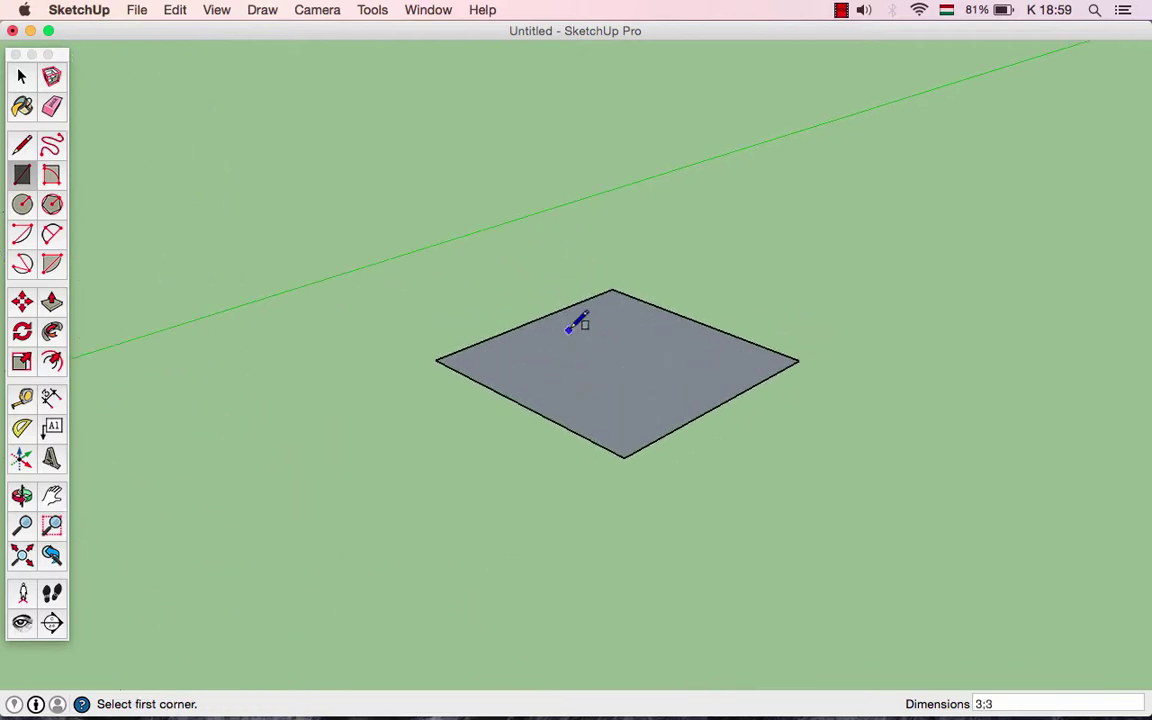
# Step: Draw a 2 by 2 square from the base square's front corner
pyautogui.click(623, 457)
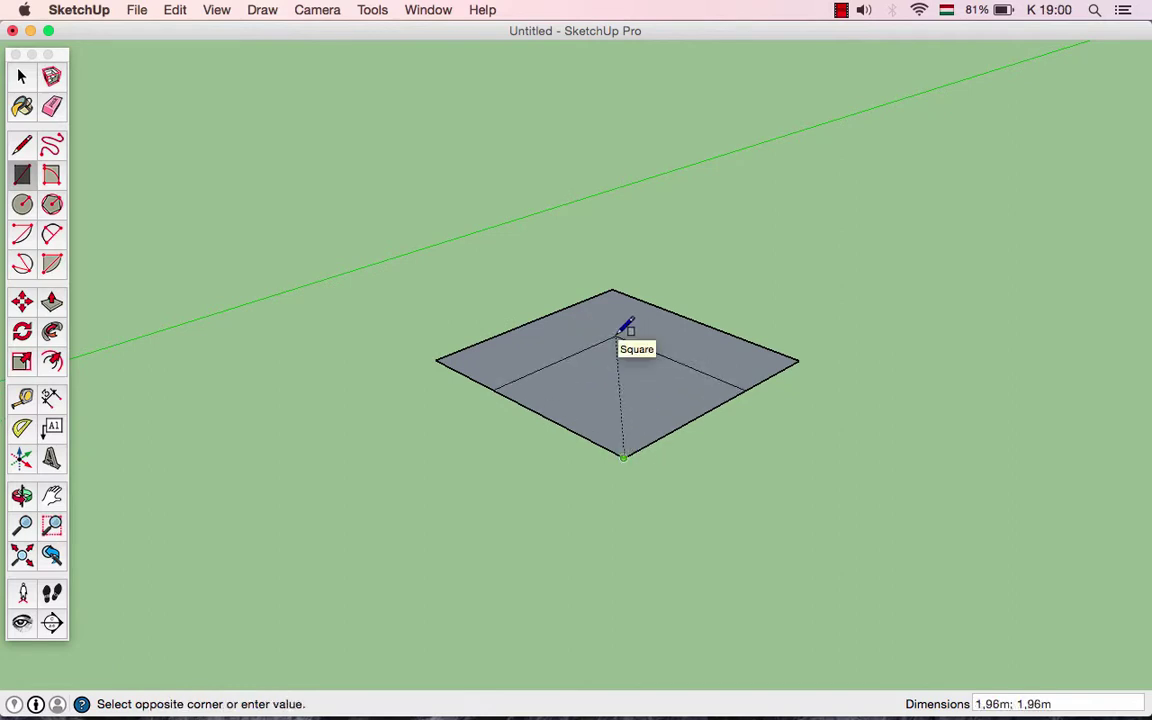
pyautogui.write('2:2')
pyautogui.press('Return')
pyautogui.scroll(3, 630, 375)
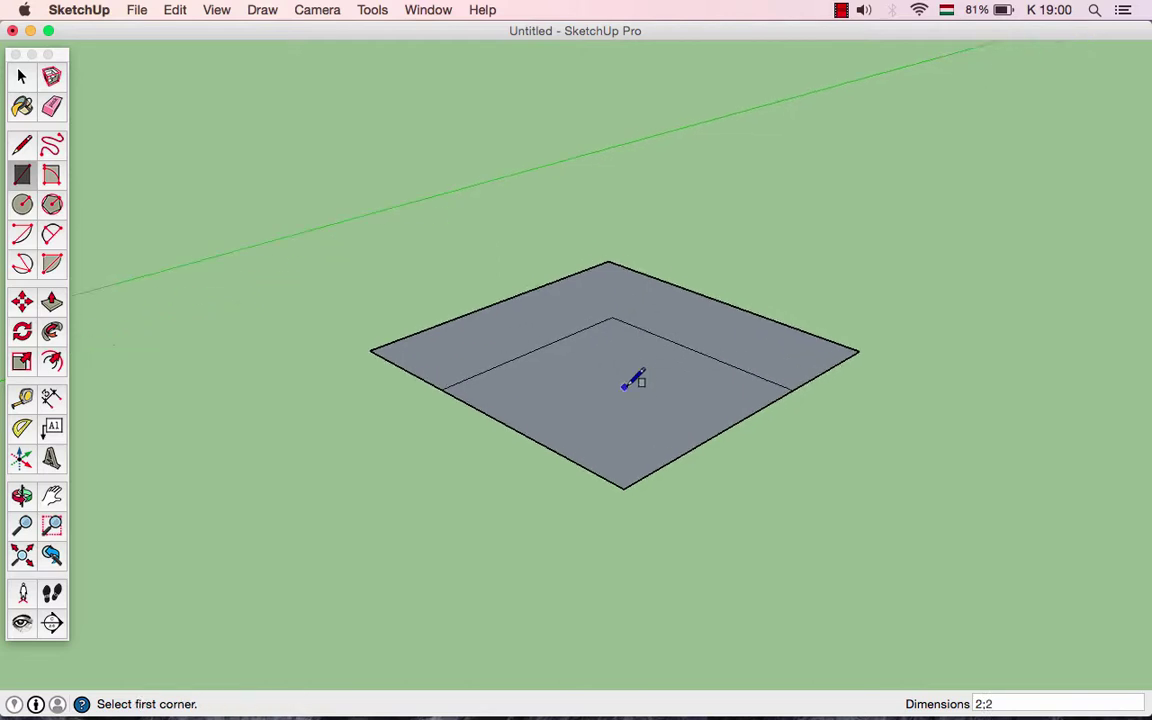
# Step: Draw a 1 by 1 square at the same front corner
pyautogui.click(623, 500)
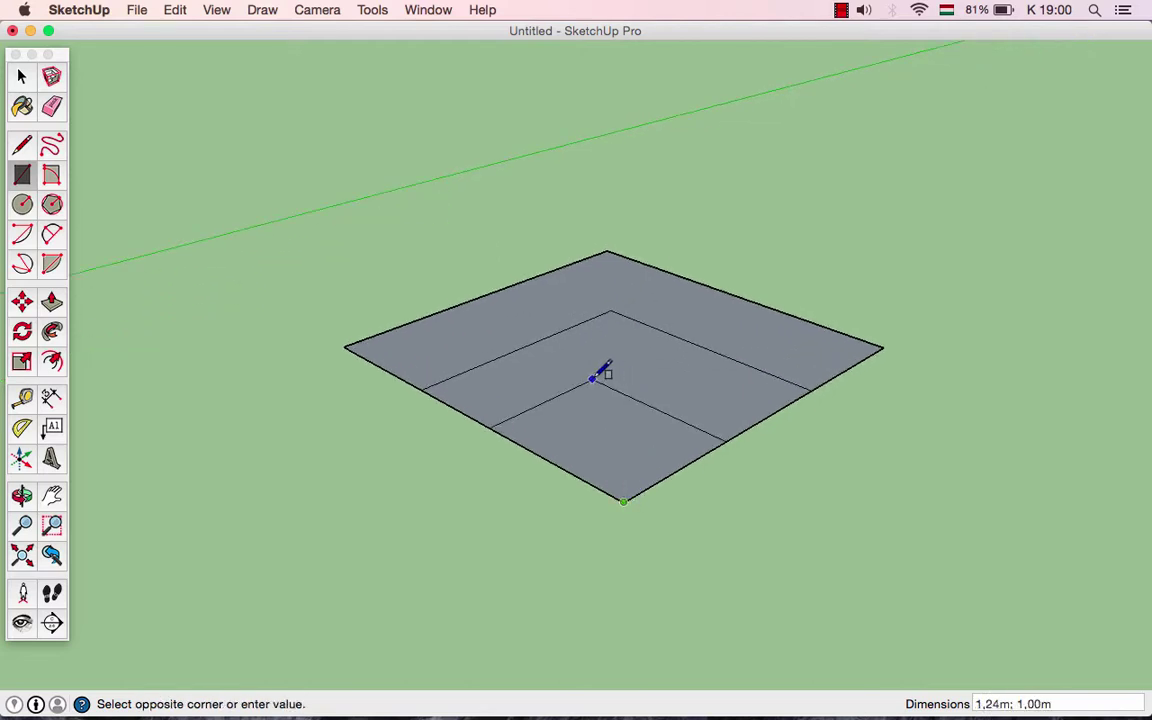
pyautogui.write('1:')
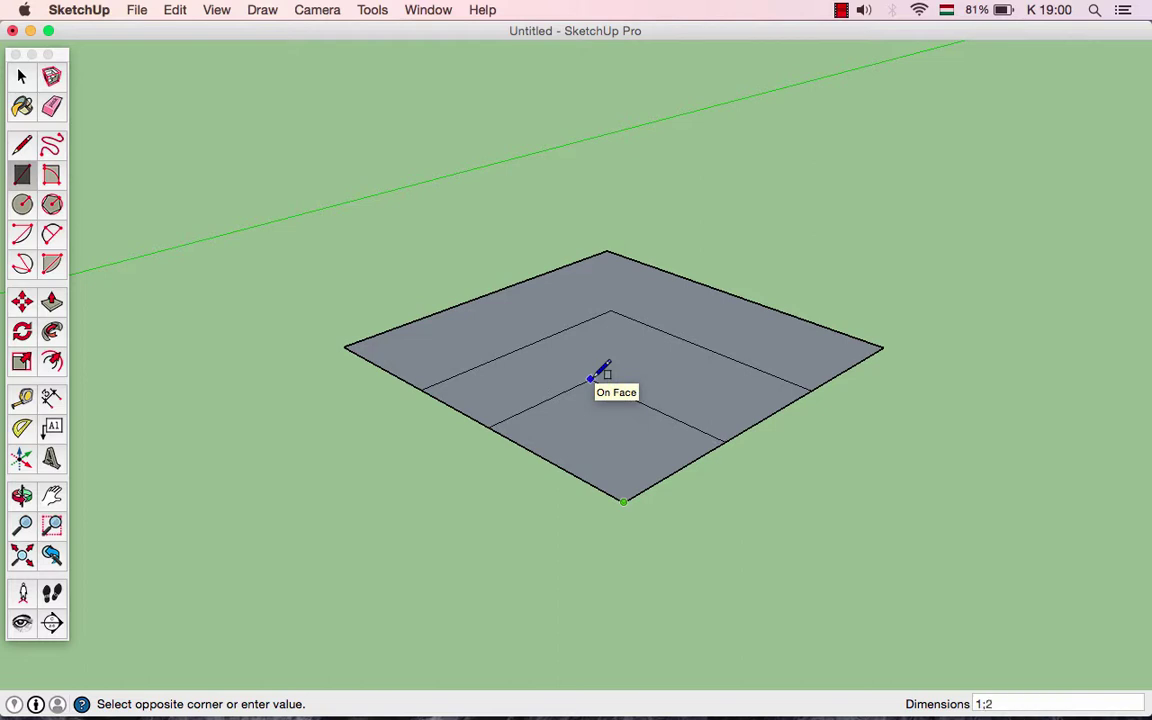
pyautogui.write('1')
pyautogui.press('Return')
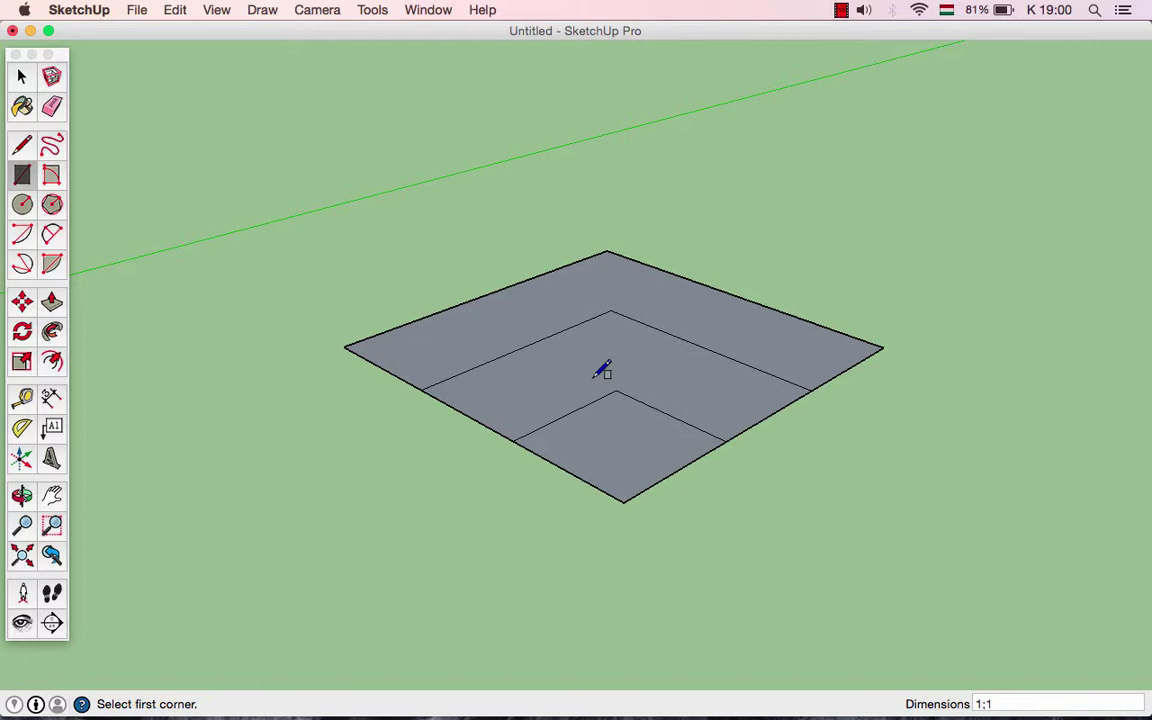
pyautogui.scroll(-1, 603, 366)
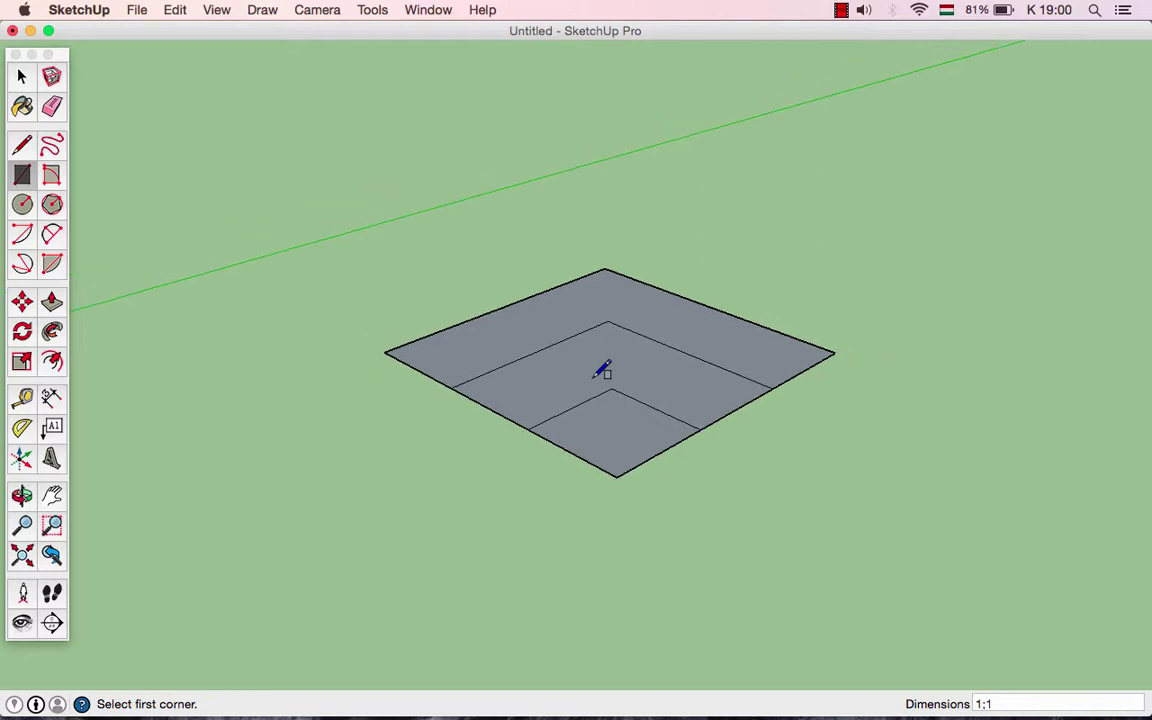
# Step: Push/pull the outer L-shaped face up 3 m
pyautogui.click(52, 303)
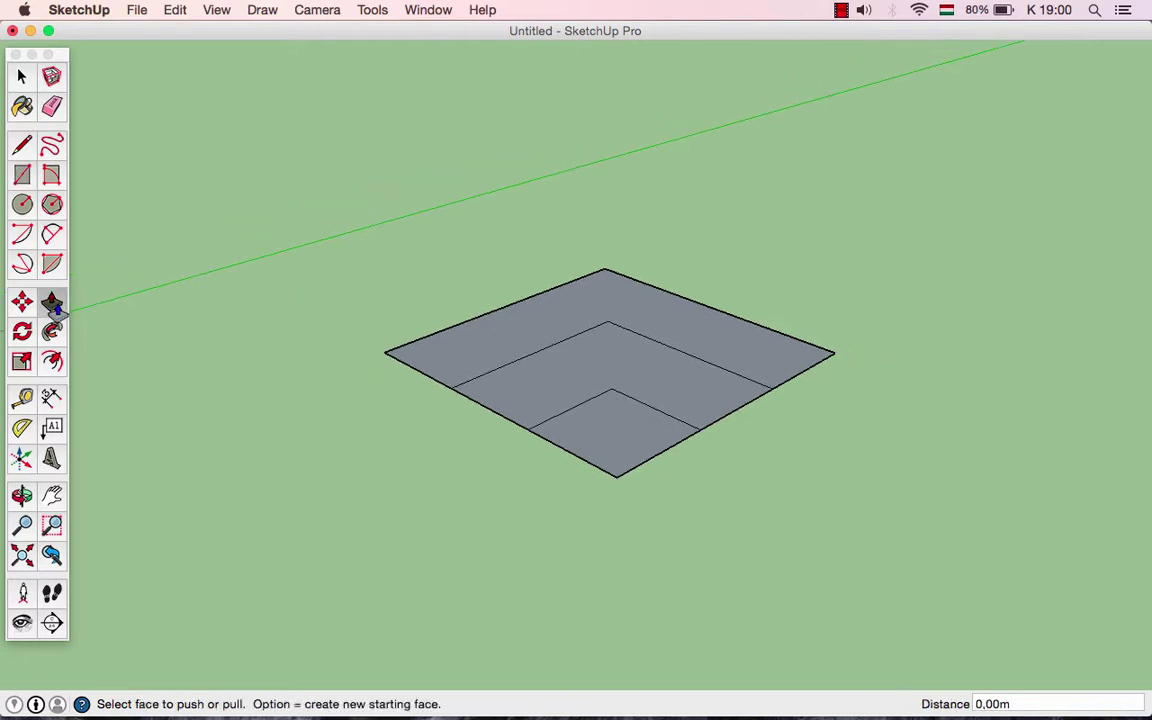
pyautogui.click(607, 292)
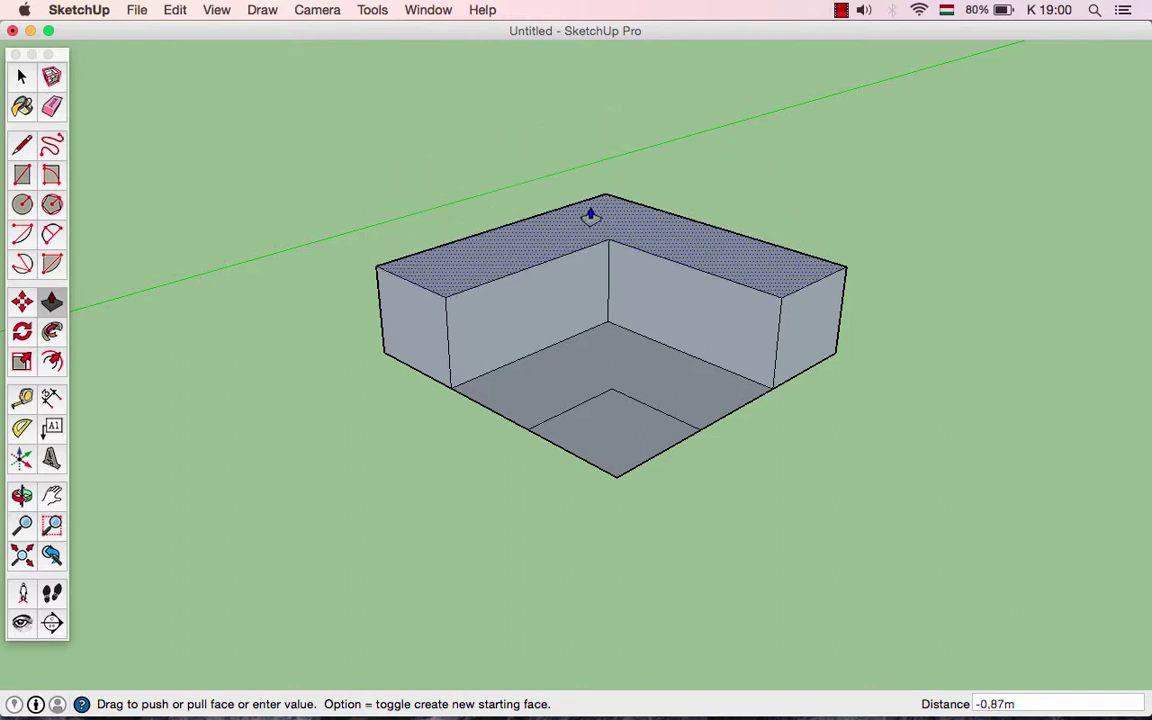
pyautogui.write('3')
pyautogui.press('Return')
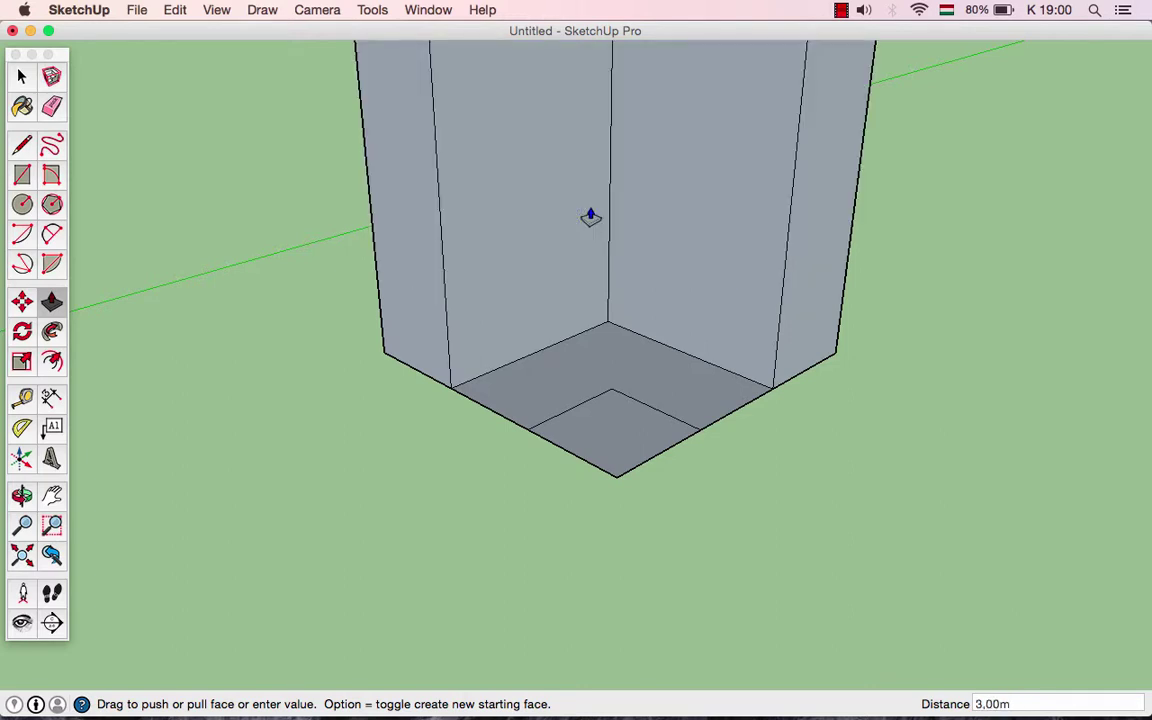
pyautogui.scroll(-3, 590, 217)
pyautogui.scroll(-2, 609, 216)
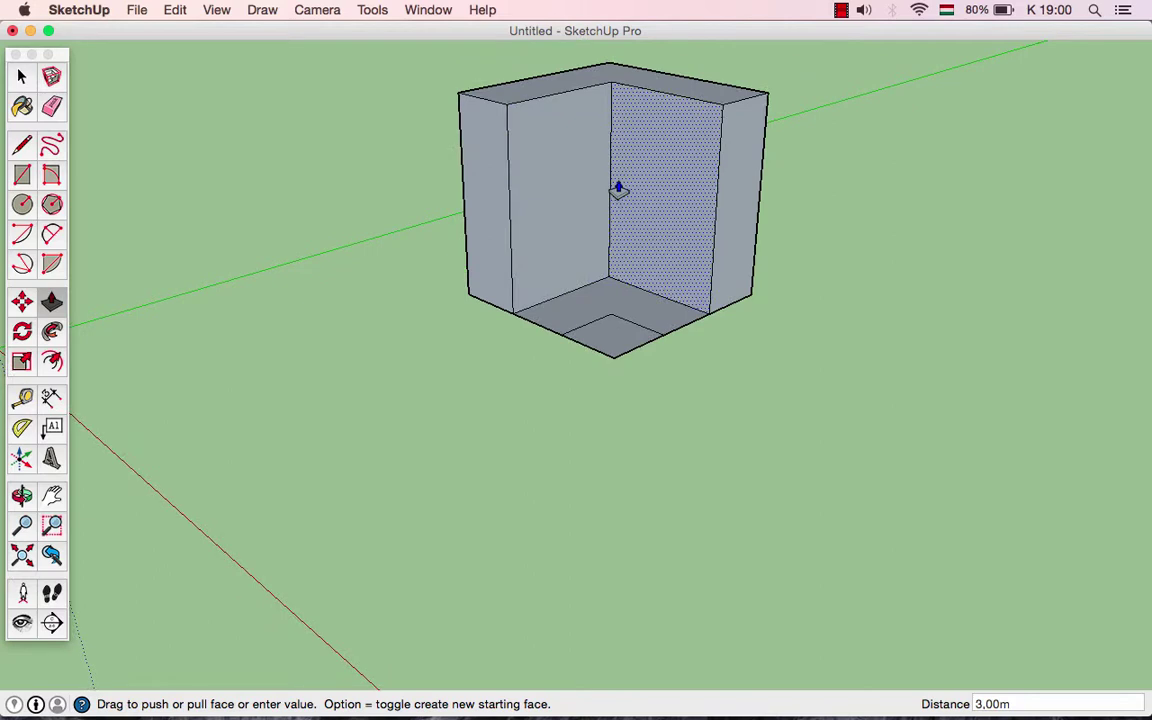
# Step: Raise the middle L face 2 m and the corner square 1 m
pyautogui.click(620, 290)
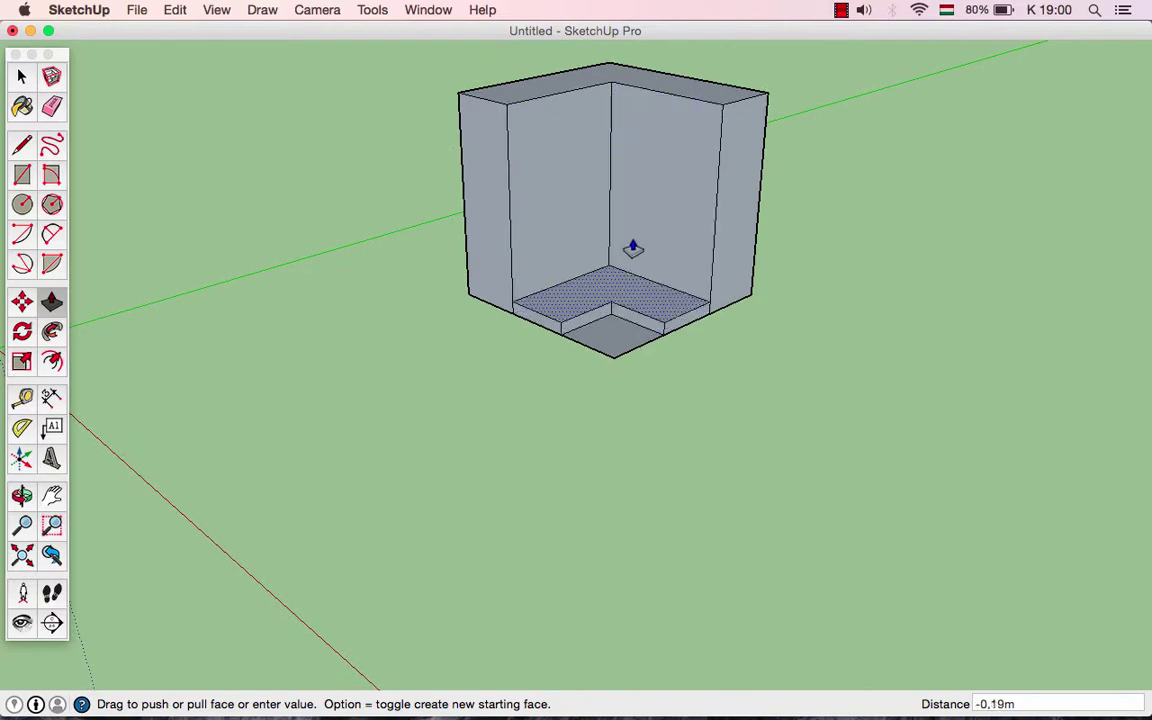
pyautogui.write('2')
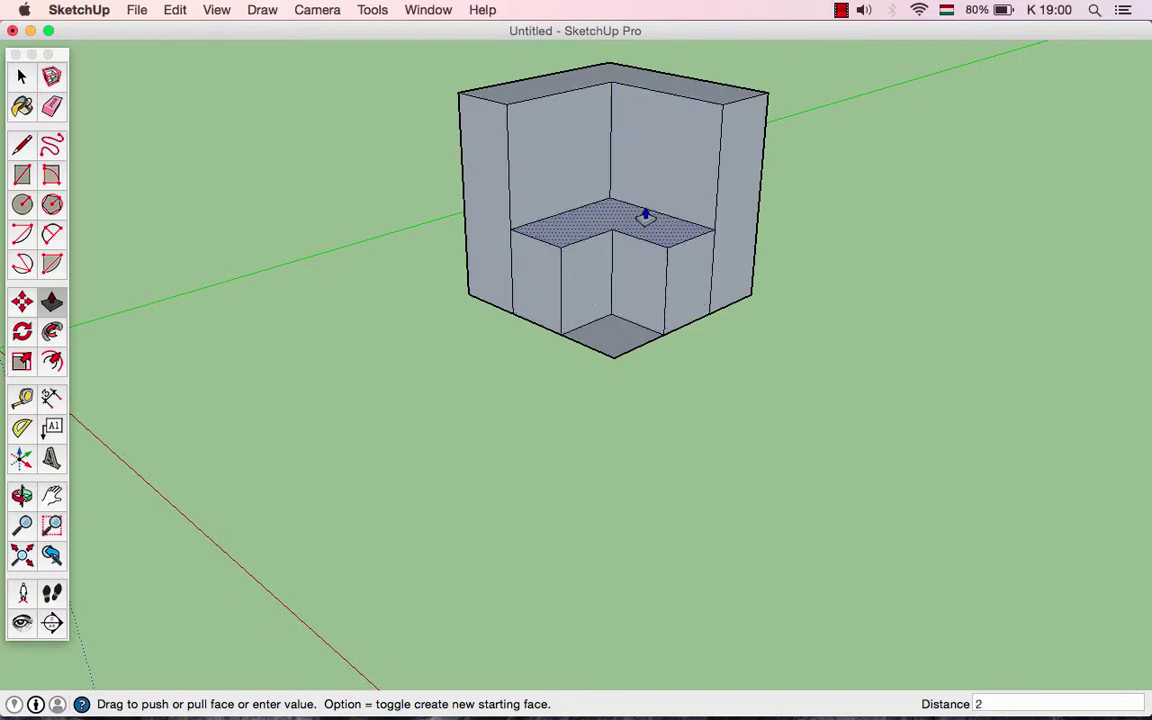
pyautogui.press('Return')
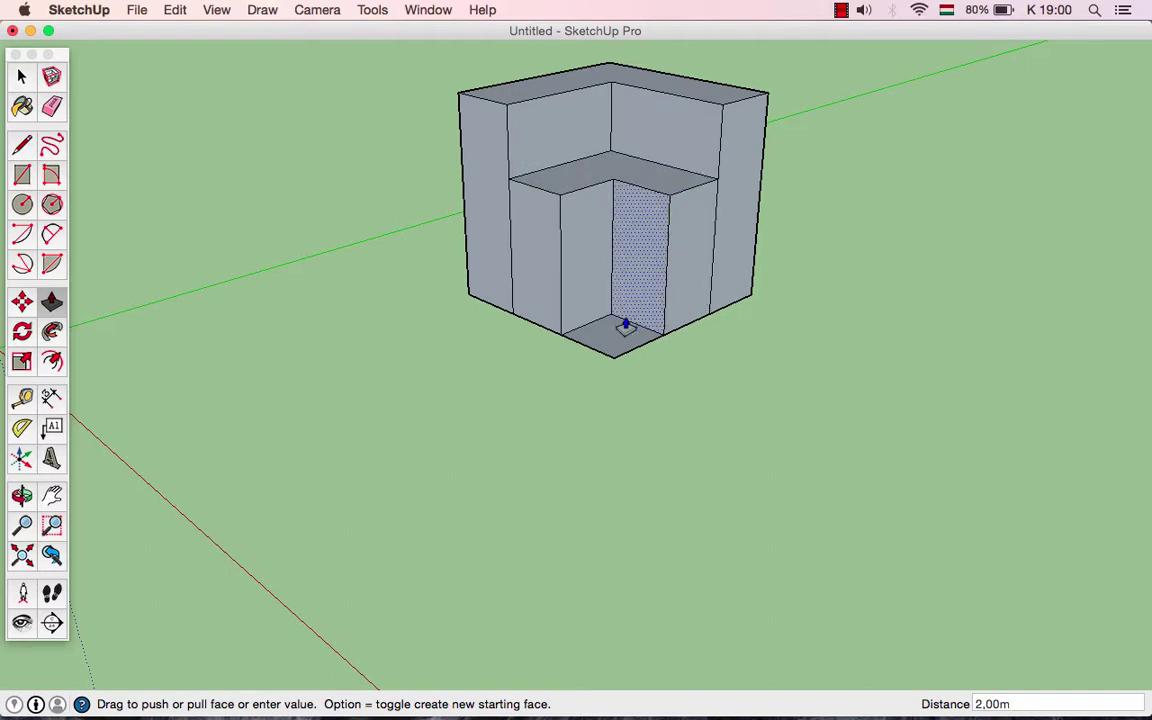
pyautogui.click(617, 330)
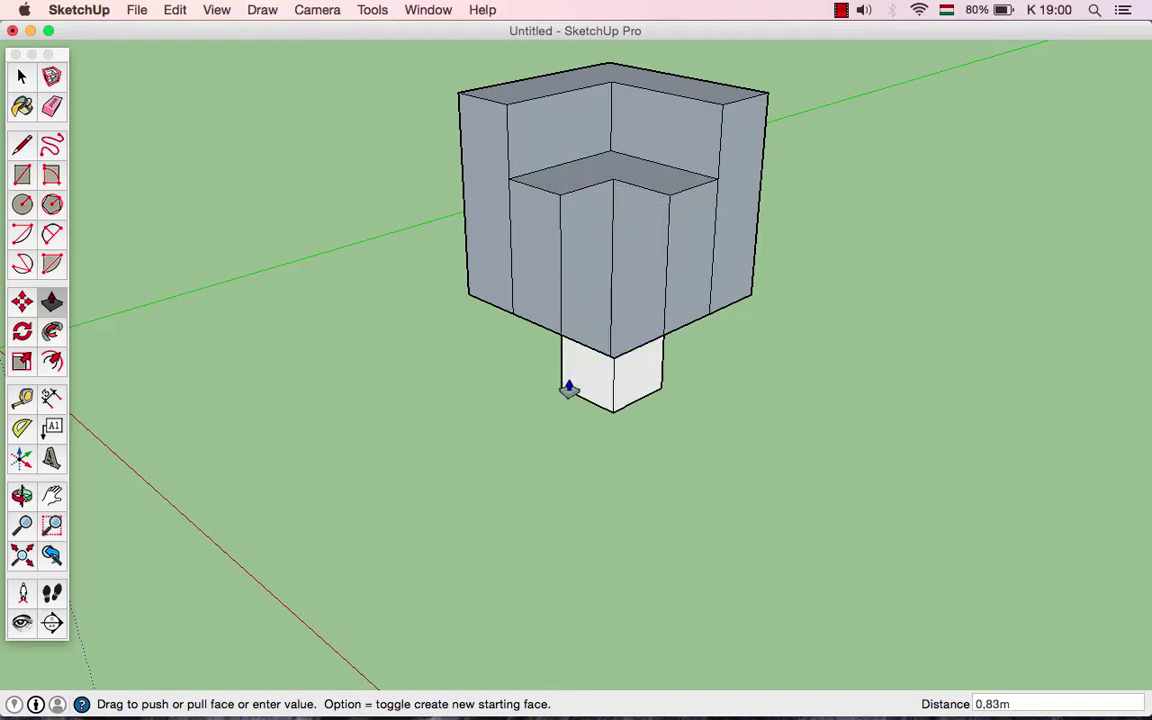
pyautogui.write('1')
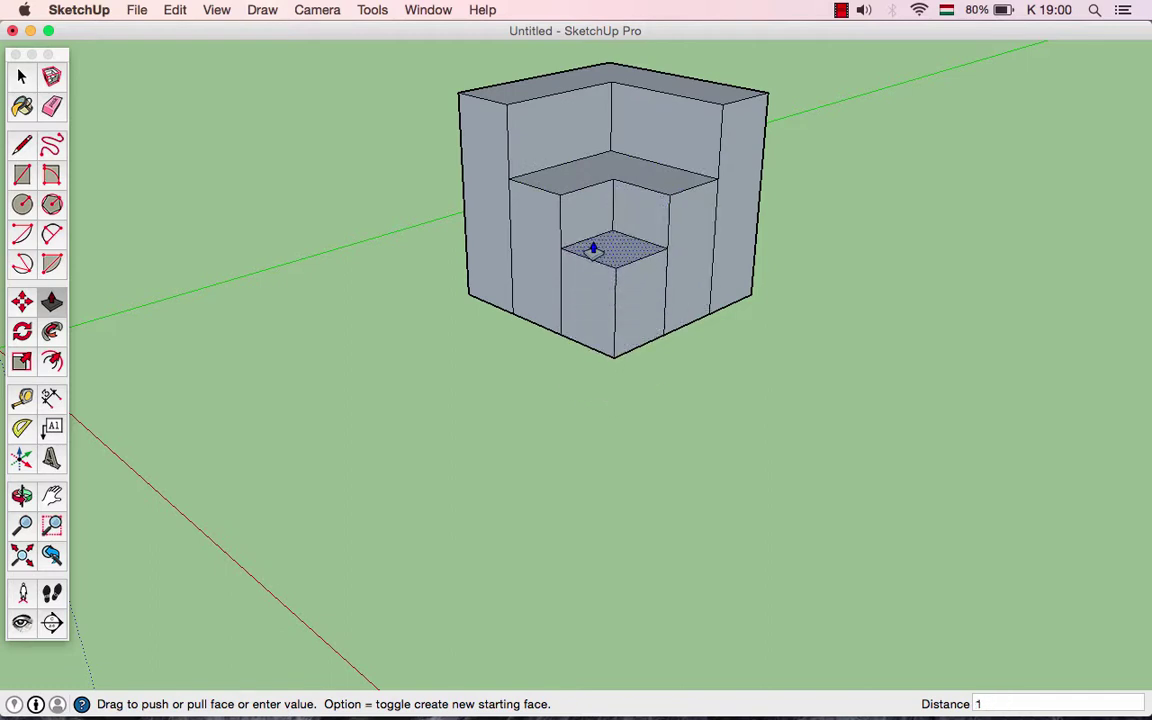
pyautogui.press('Return')
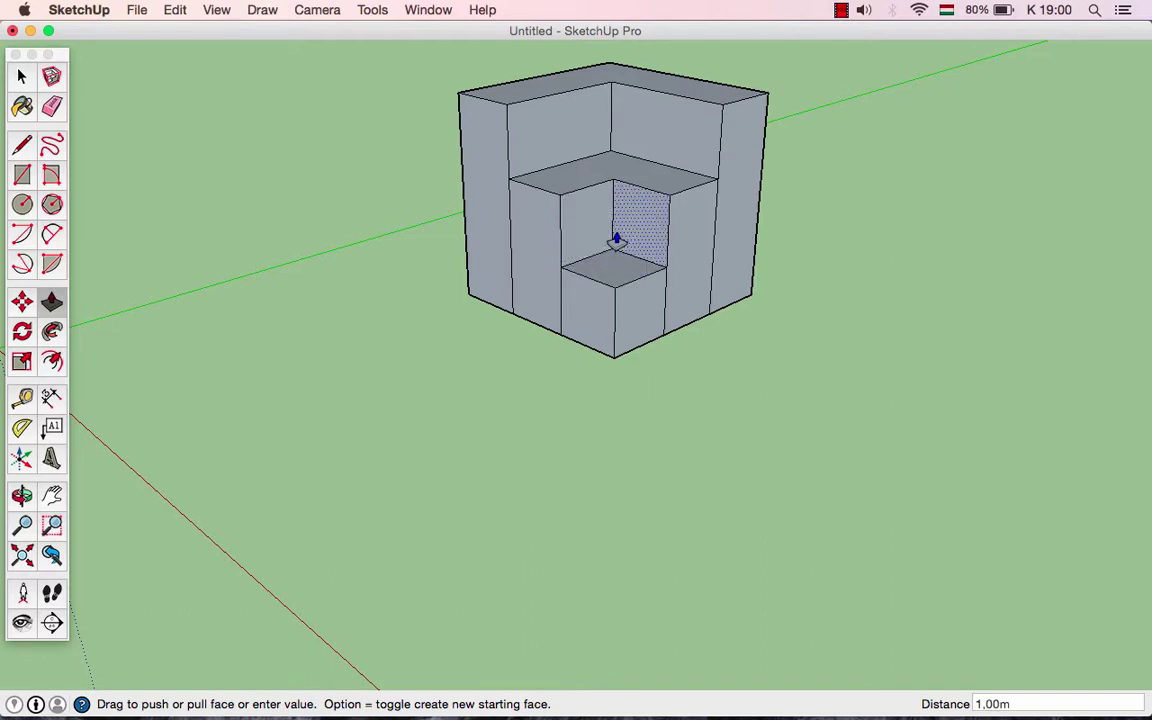
# Step: Erase the stray vertical edges on the stepped front of the block
pyautogui.press('h')
pyautogui.moveTo(612, 226); pyautogui.dragTo(621, 318)
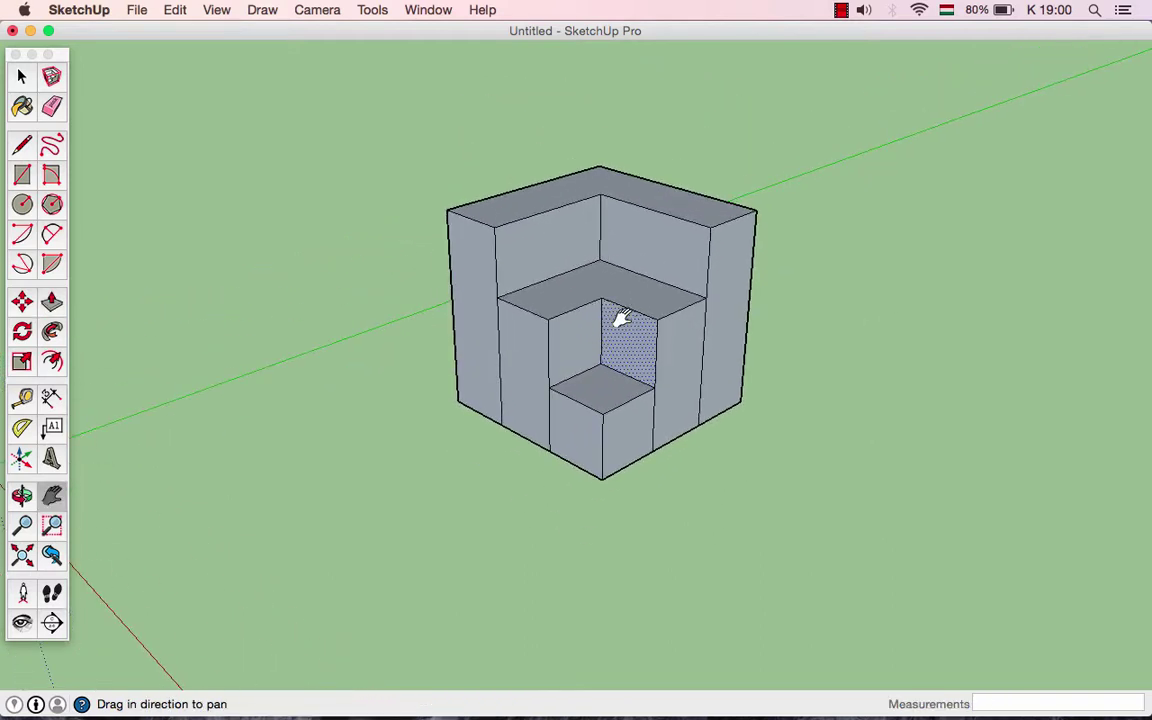
pyautogui.moveTo(638, 327)
pyautogui.mouseDown(button='middle')
pyautogui.moveTo(576, 305)
pyautogui.moveTo(674, 340)
pyautogui.moveTo(789, 324)
pyautogui.mouseUp(button='middle')
pyautogui.moveTo(383, 291)
pyautogui.mouseDown(button='middle')
pyautogui.moveTo(658, 311)
pyautogui.moveTo(669, 296)
pyautogui.moveTo(586, 337)
pyautogui.moveTo(751, 321)
pyautogui.moveTo(595, 341)
pyautogui.moveTo(869, 350)
pyautogui.moveTo(805, 306)
pyautogui.mouseUp(button='middle')
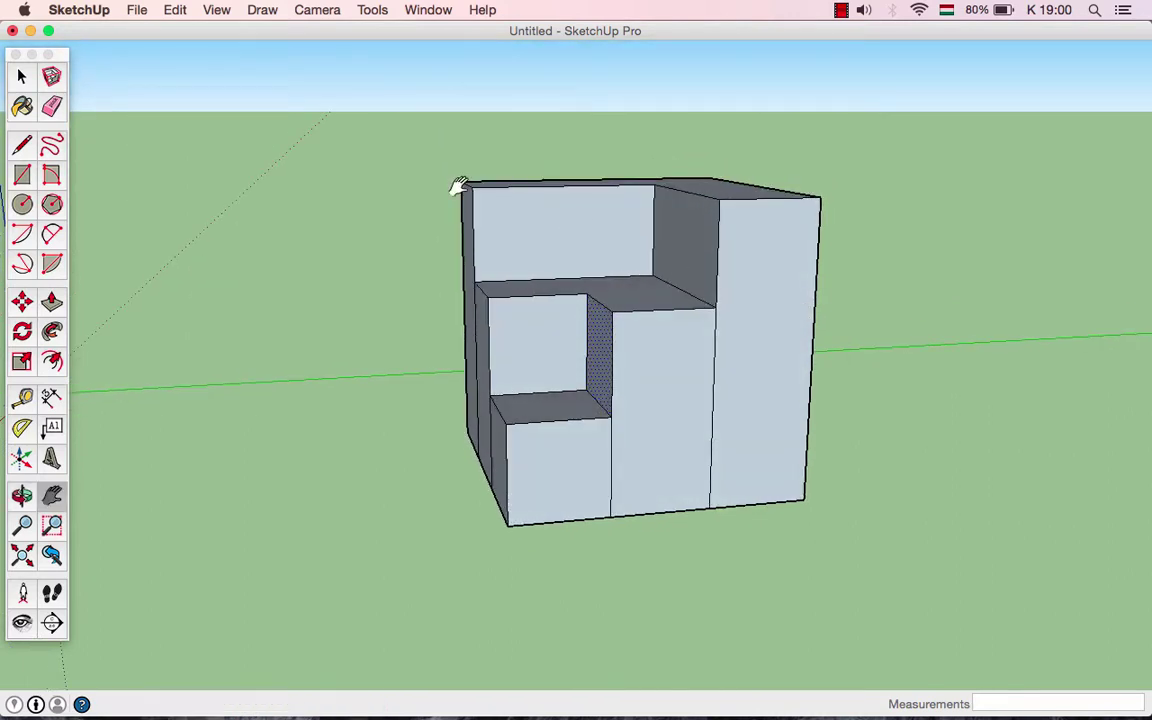
pyautogui.click(52, 105)
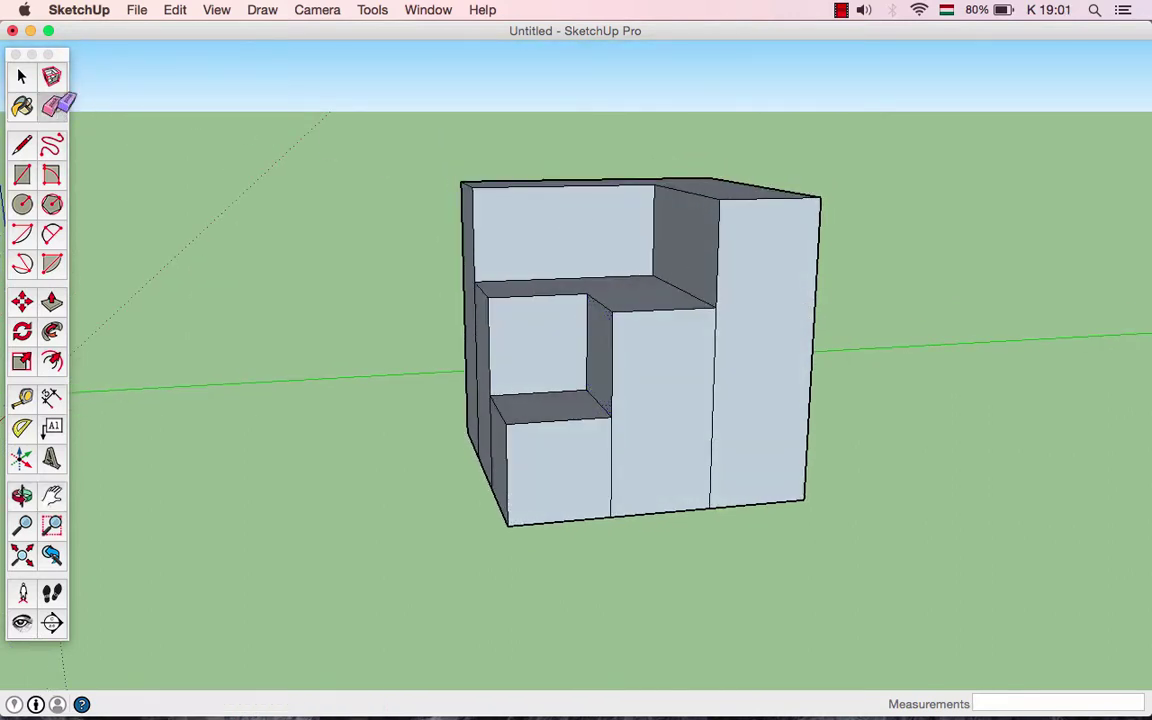
pyautogui.moveTo(728, 386)
pyautogui.mouseDown()
pyautogui.moveTo(600, 462)
pyautogui.moveTo(545, 417)
pyautogui.mouseUp()
pyautogui.moveTo(545, 417); pyautogui.dragTo(745, 397, button='middle')
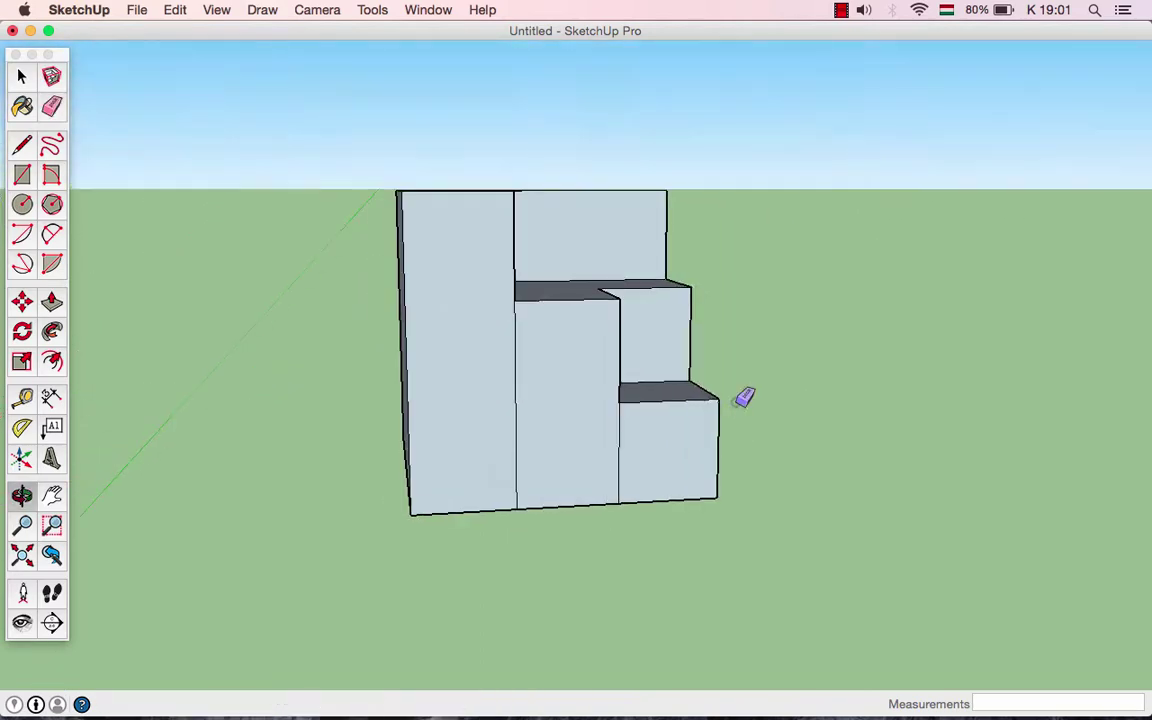
pyautogui.moveTo(679, 435)
pyautogui.mouseDown()
pyautogui.moveTo(555, 437)
pyautogui.moveTo(438, 397)
pyautogui.mouseUp()
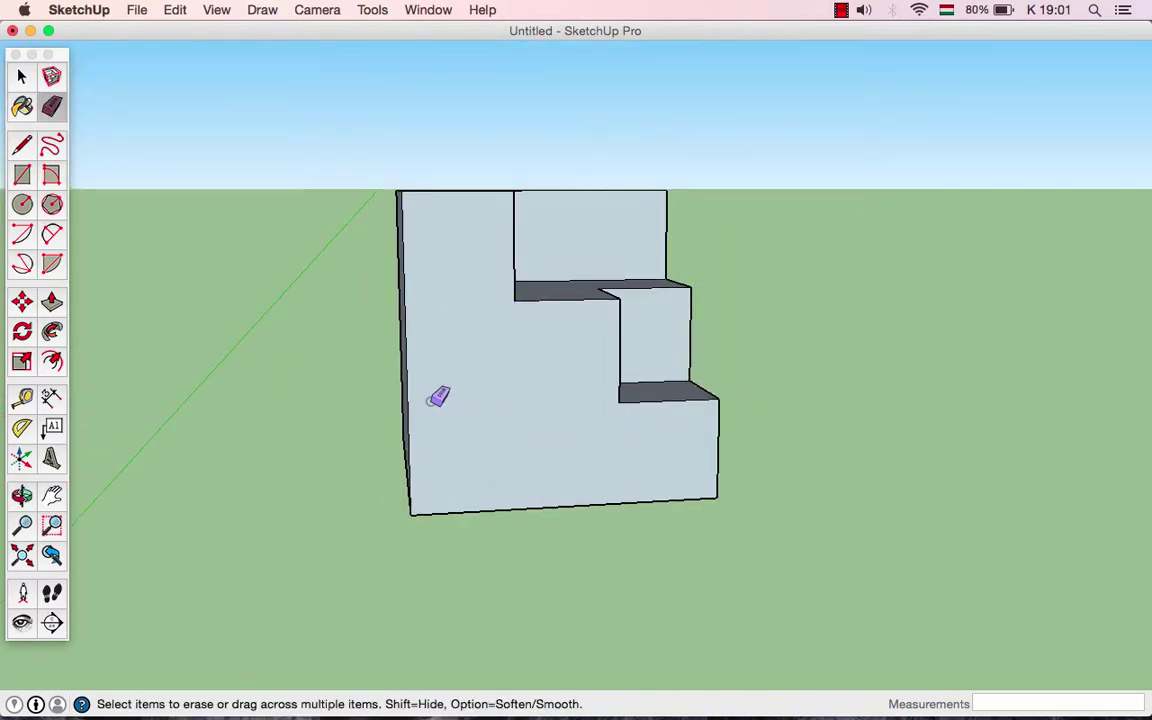
# Step: Orbit to a steep top-down view to inspect the cleaned steps
pyautogui.moveTo(438, 397)
pyautogui.mouseDown(button='middle')
pyautogui.moveTo(758, 316)
pyautogui.moveTo(612, 452)
pyautogui.moveTo(447, 396)
pyautogui.moveTo(614, 347)
pyautogui.moveTo(681, 385)
pyautogui.moveTo(471, 291)
pyautogui.mouseUp(button='middle')
pyautogui.scroll(-3, 614, 347)
pyautogui.scroll(-2, 614, 347)
pyautogui.scroll(5, 617, 340)
pyautogui.scroll(2, 510, 265)
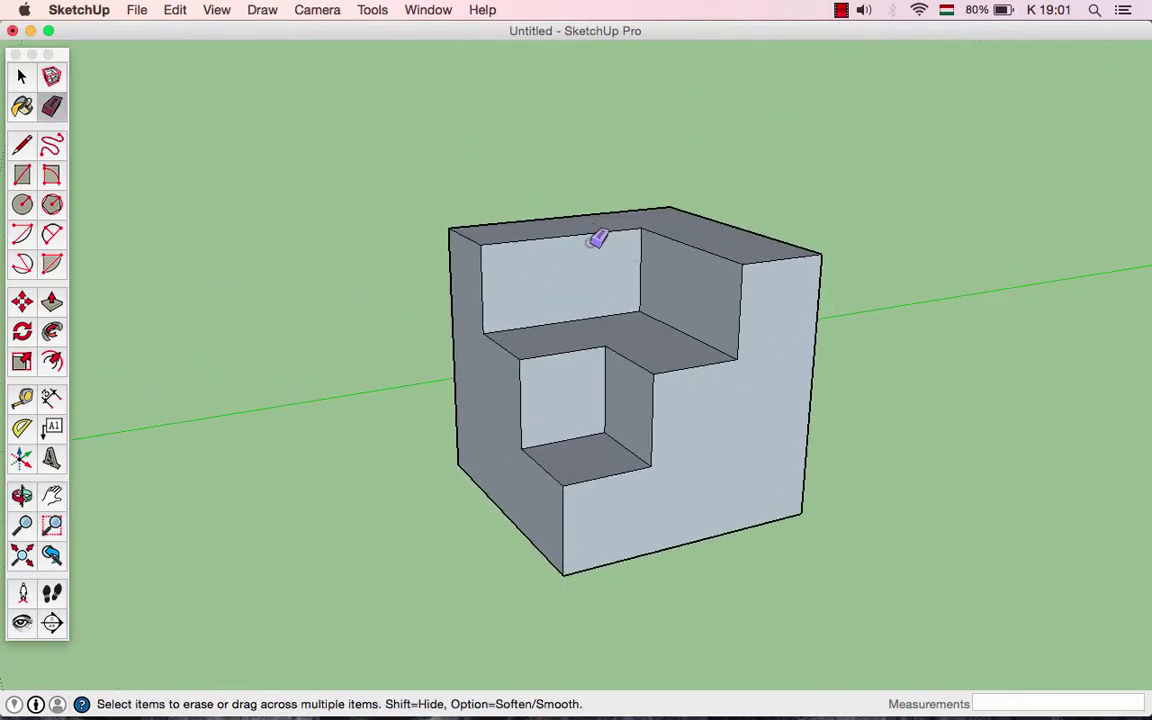
pyautogui.moveTo(612, 247)
pyautogui.mouseDown(button='middle')
pyautogui.moveTo(517, 327)
pyautogui.moveTo(408, 294)
pyautogui.moveTo(620, 290)
pyautogui.mouseUp(button='middle')
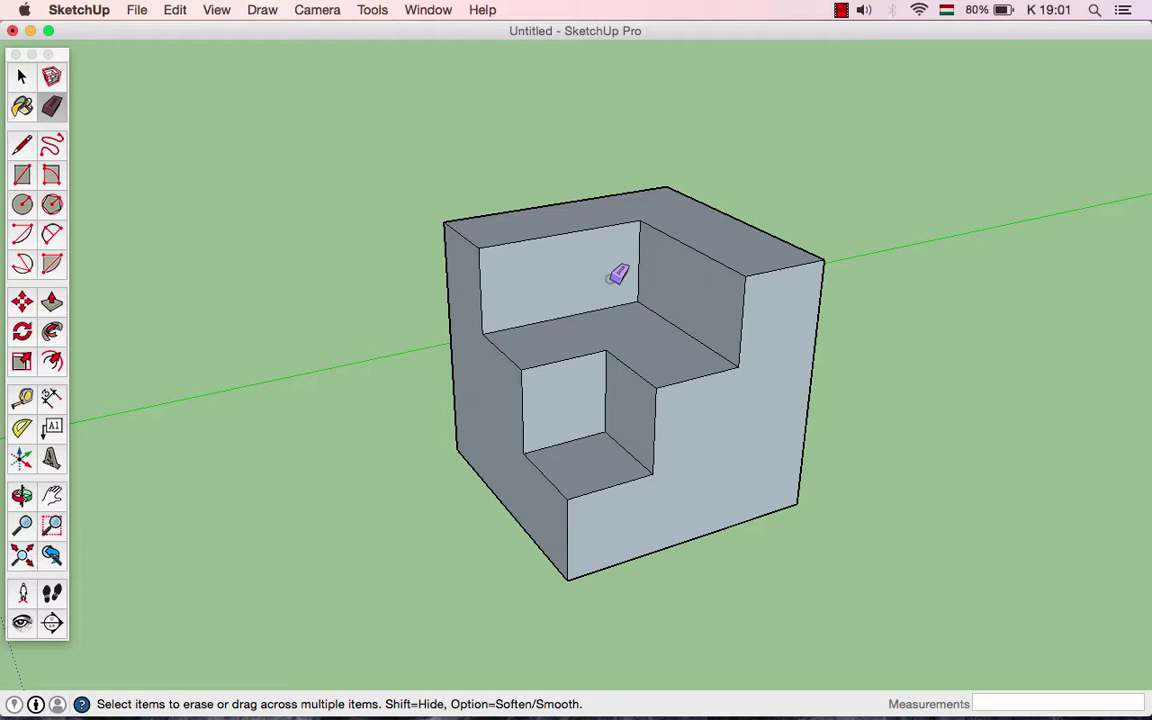
pyautogui.moveTo(661, 257)
pyautogui.mouseDown(button='middle')
pyautogui.moveTo(507, 332)
pyautogui.moveTo(630, 290)
pyautogui.mouseUp(button='middle')
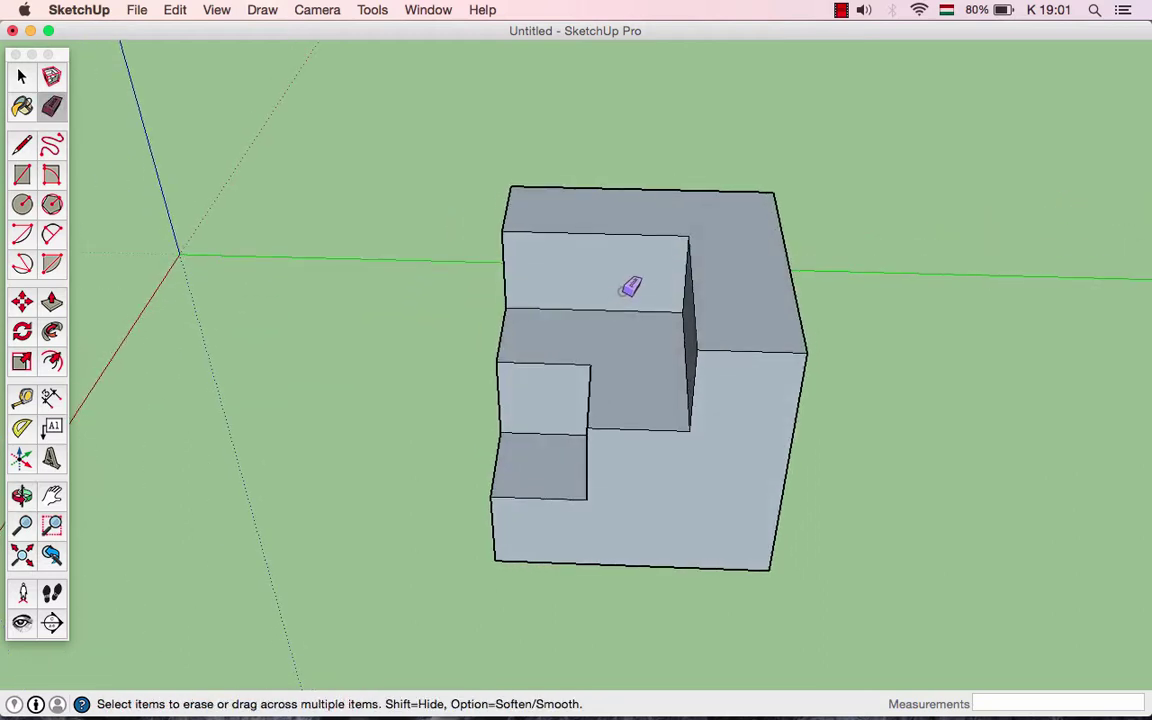
pyautogui.press('space')
pyautogui.scroll(2, 625, 278)
pyautogui.moveTo(623, 220)
pyautogui.mouseDown(button='middle')
pyautogui.moveTo(620, 237)
pyautogui.moveTo(684, 301)
pyautogui.mouseUp(button='middle')
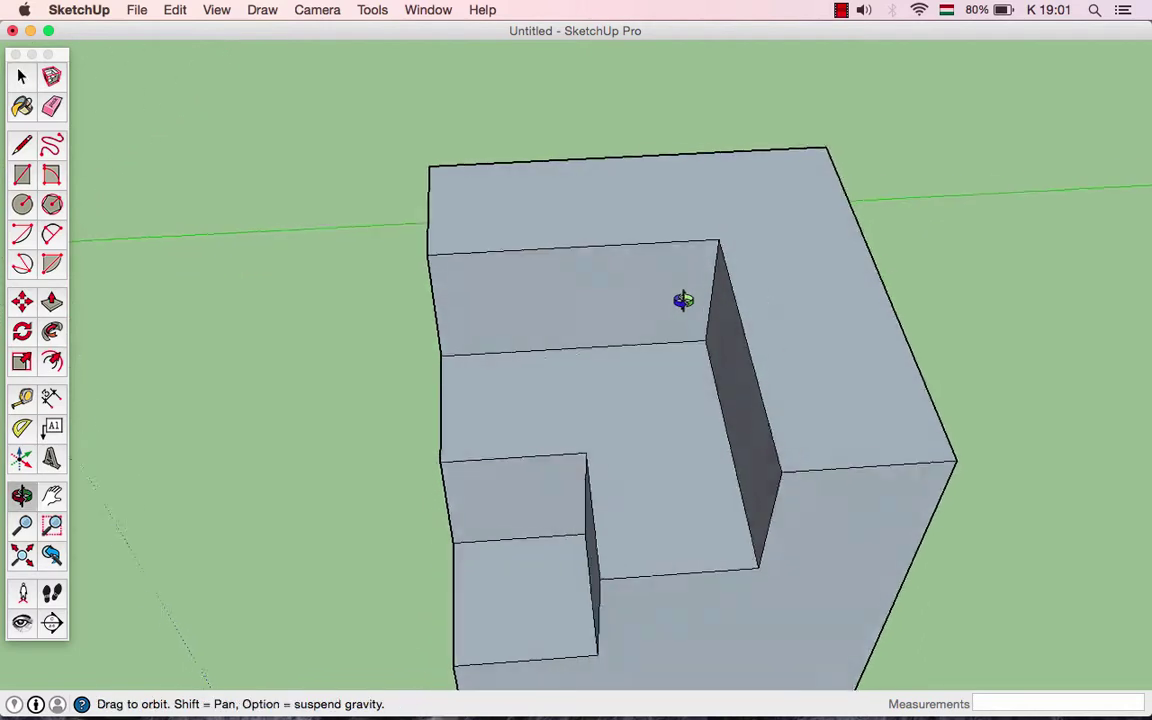
pyautogui.moveTo(496, 265)
pyautogui.mouseDown(button='middle')
pyautogui.moveTo(618, 272)
pyautogui.moveTo(602, 276)
pyautogui.mouseUp(button='middle')
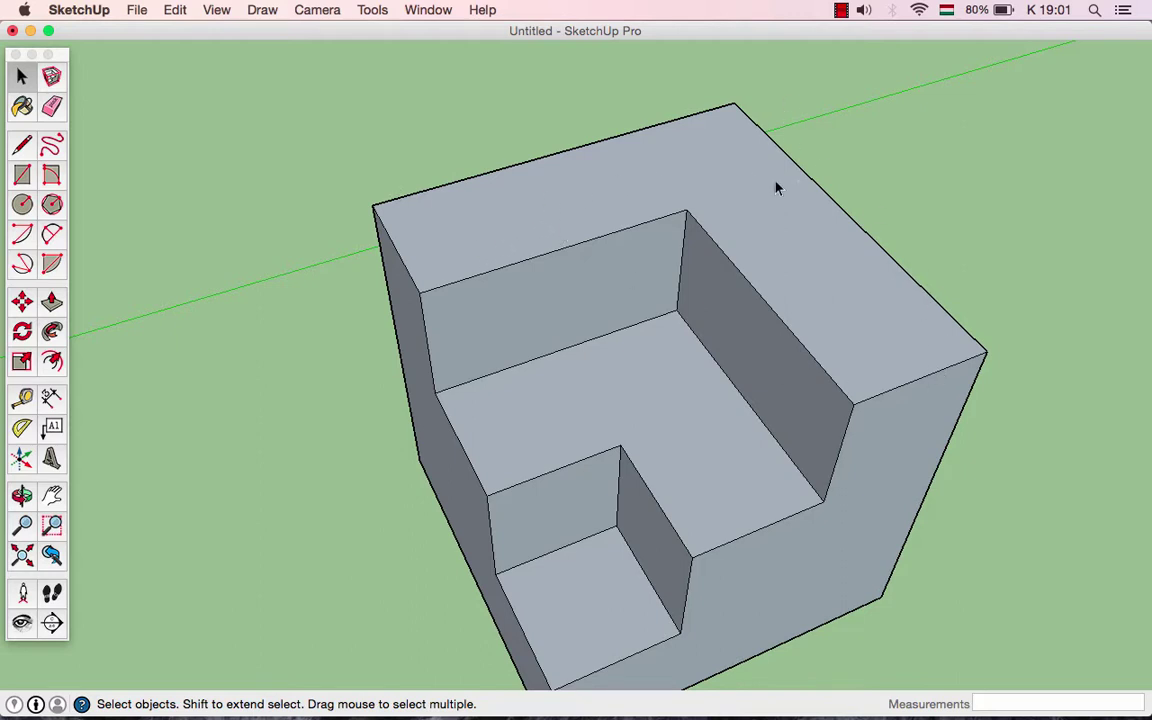
# Step: Offset the top L-shaped face's outline inward by 0,1
pyautogui.click(776, 234)
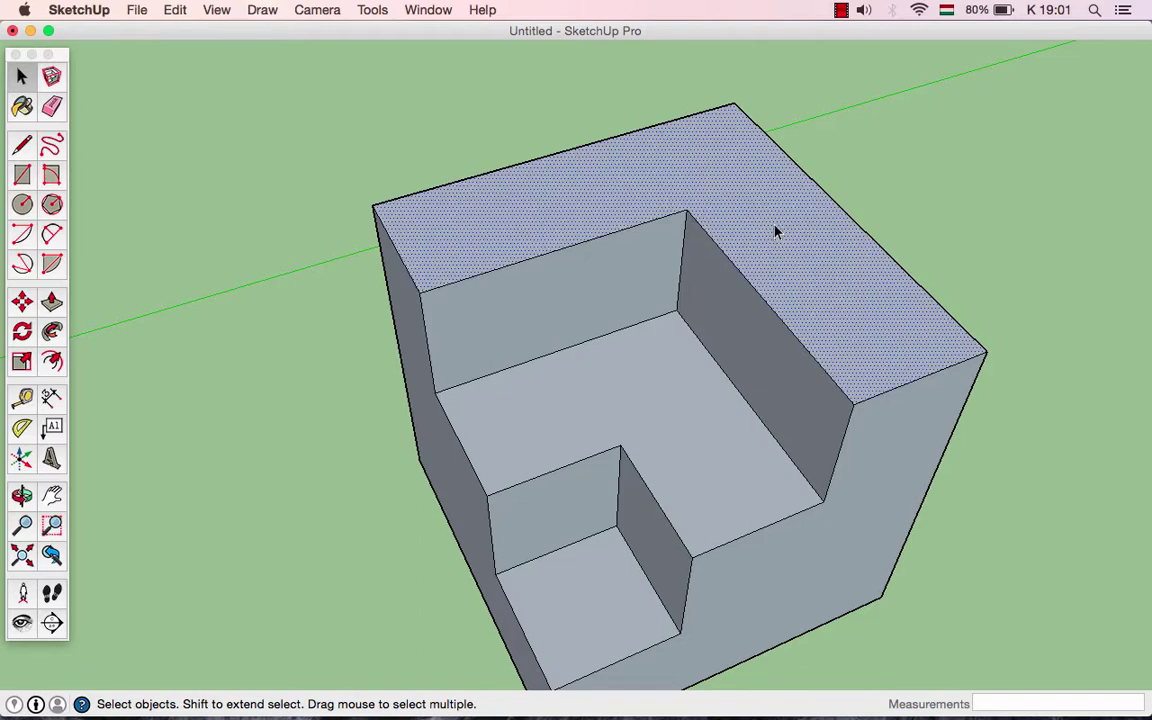
pyautogui.click(55, 365)
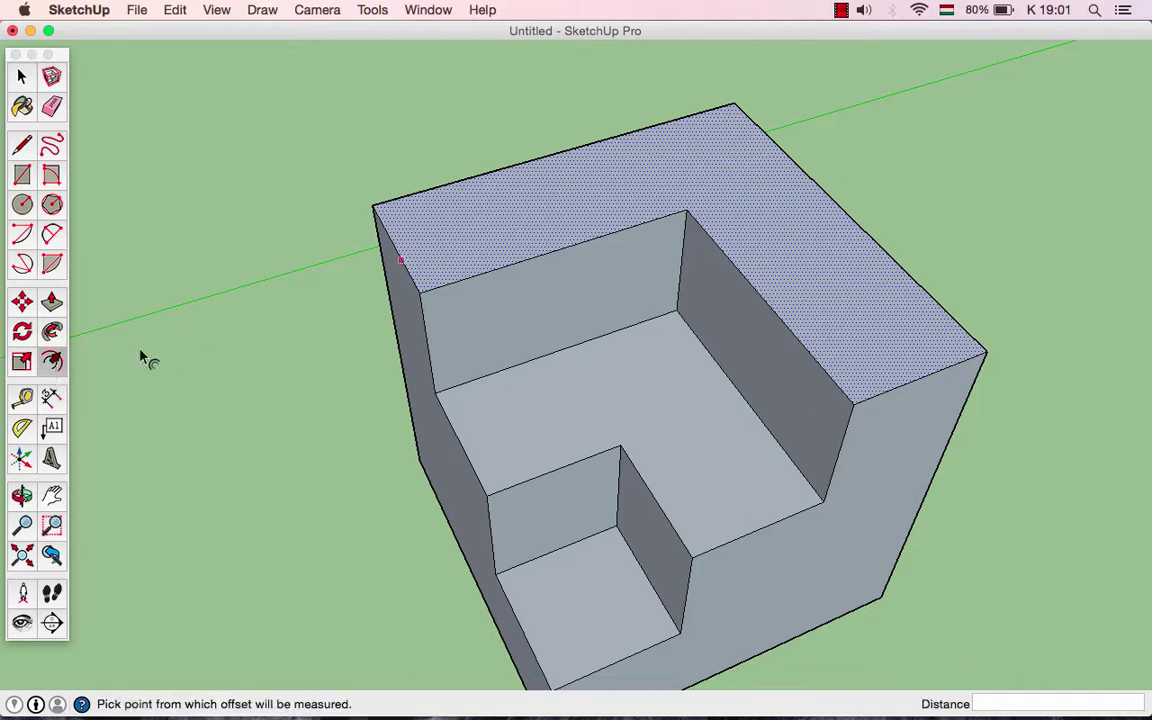
pyautogui.click(547, 260)
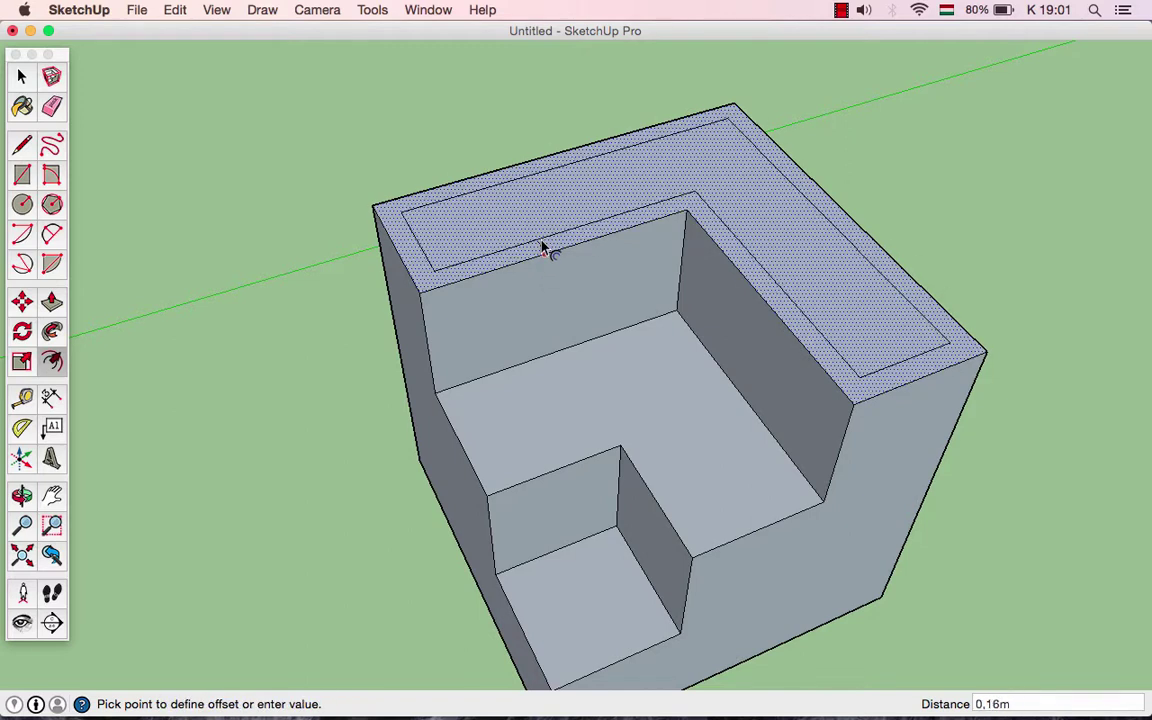
pyautogui.write('0,1')
pyautogui.press('Return')
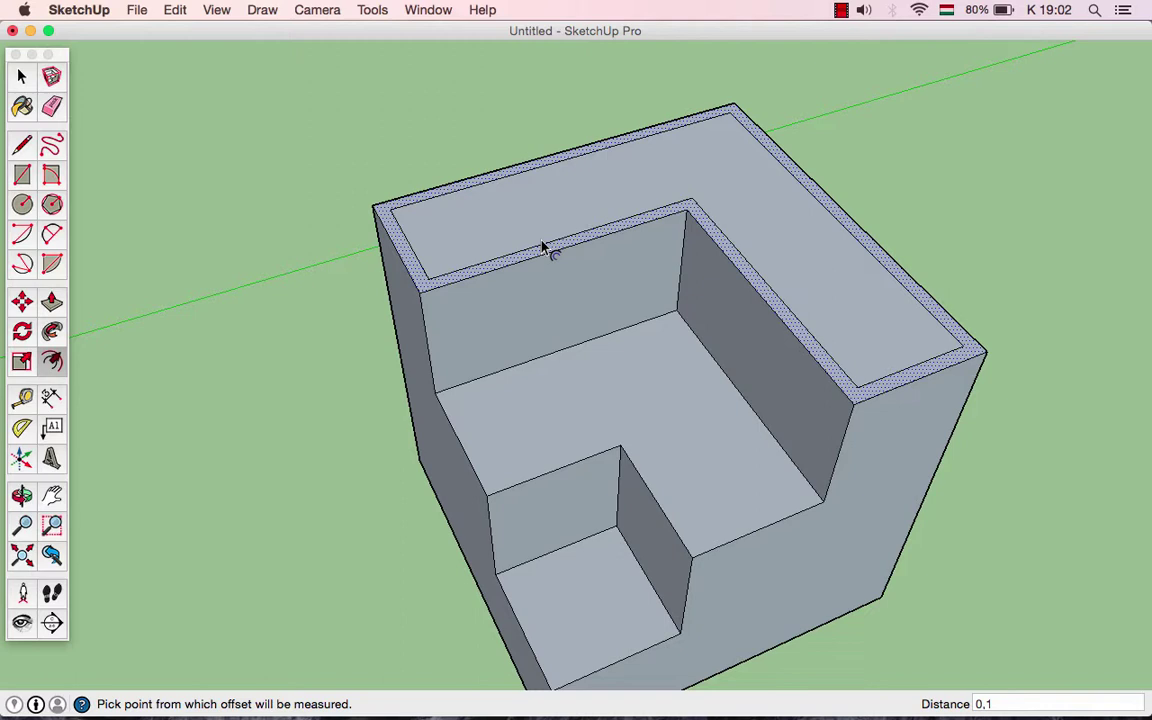
# Step: Offset the middle step tread's outline inward by 0,1
pyautogui.press('space')
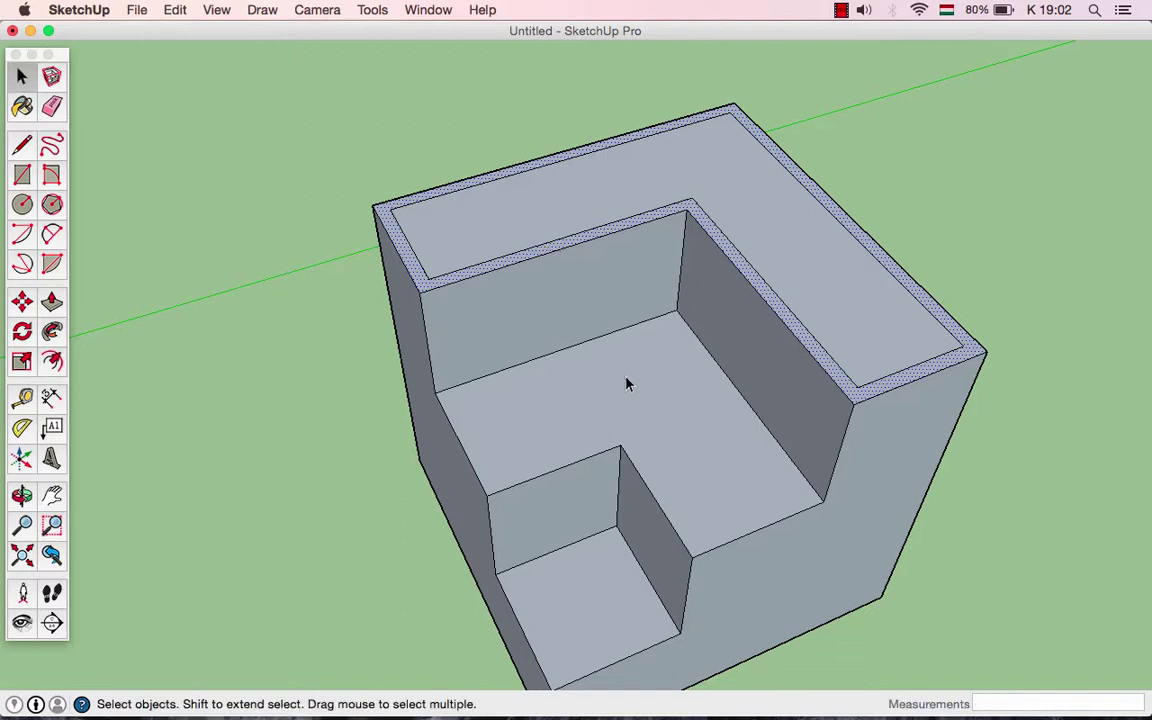
pyautogui.click(627, 384)
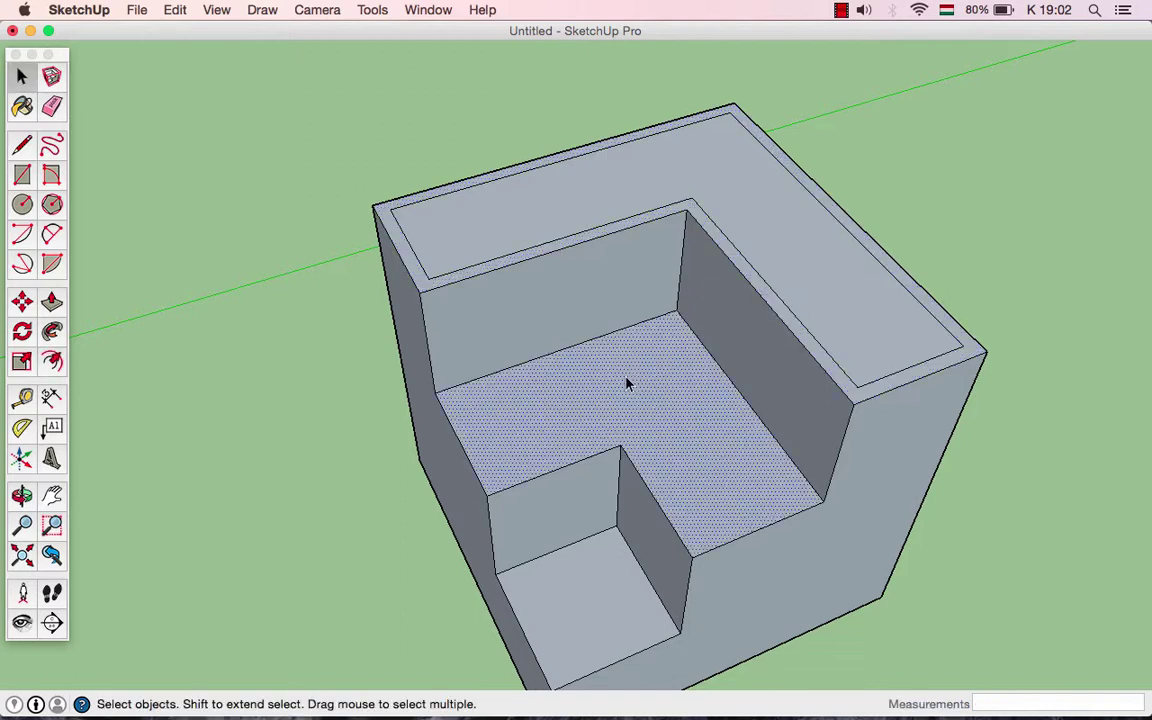
pyautogui.click(52, 362)
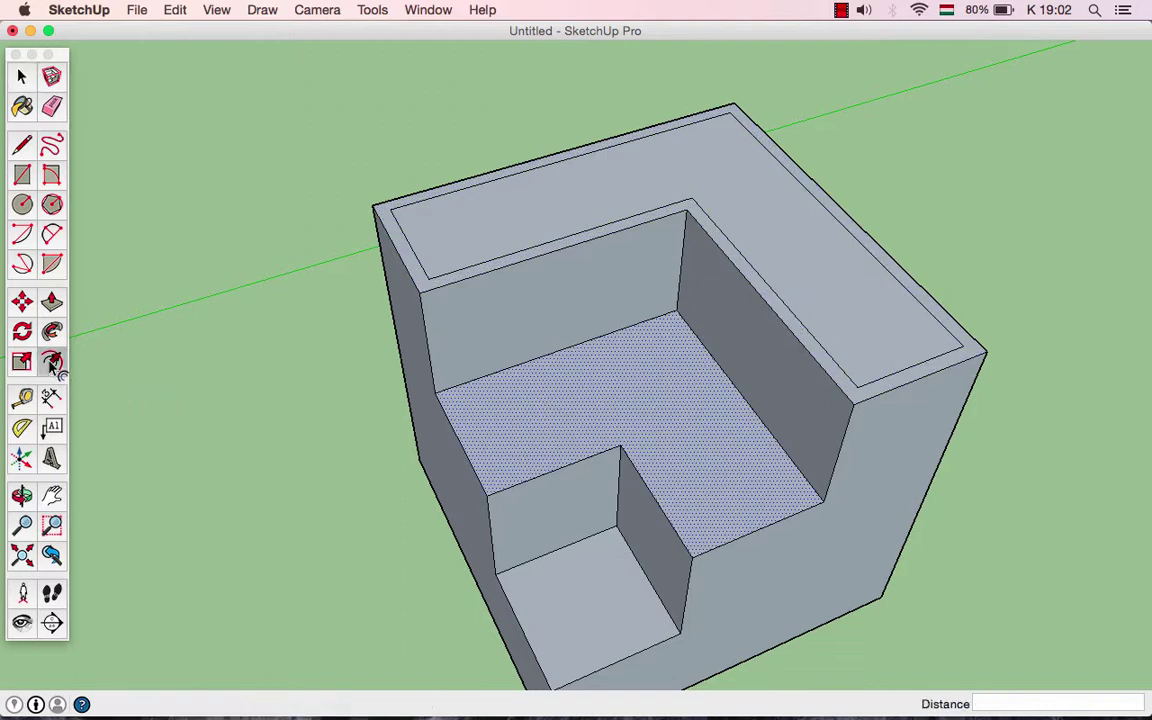
pyautogui.click(561, 467)
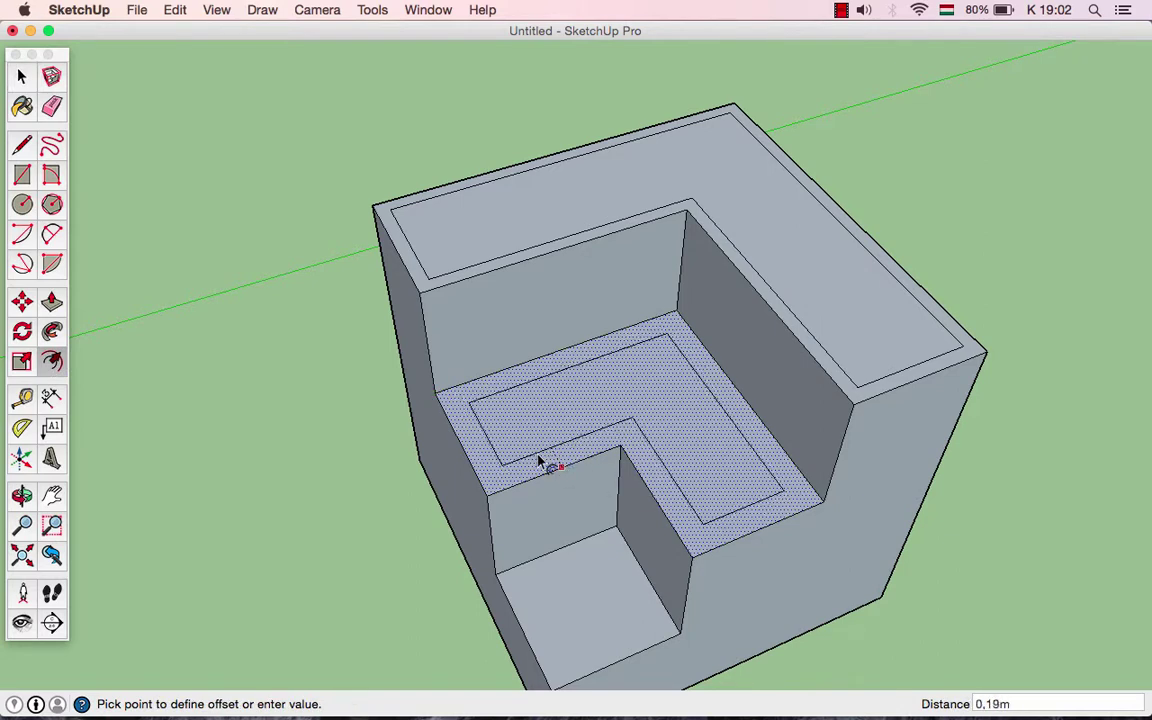
pyautogui.write('0,1')
pyautogui.press('Return')
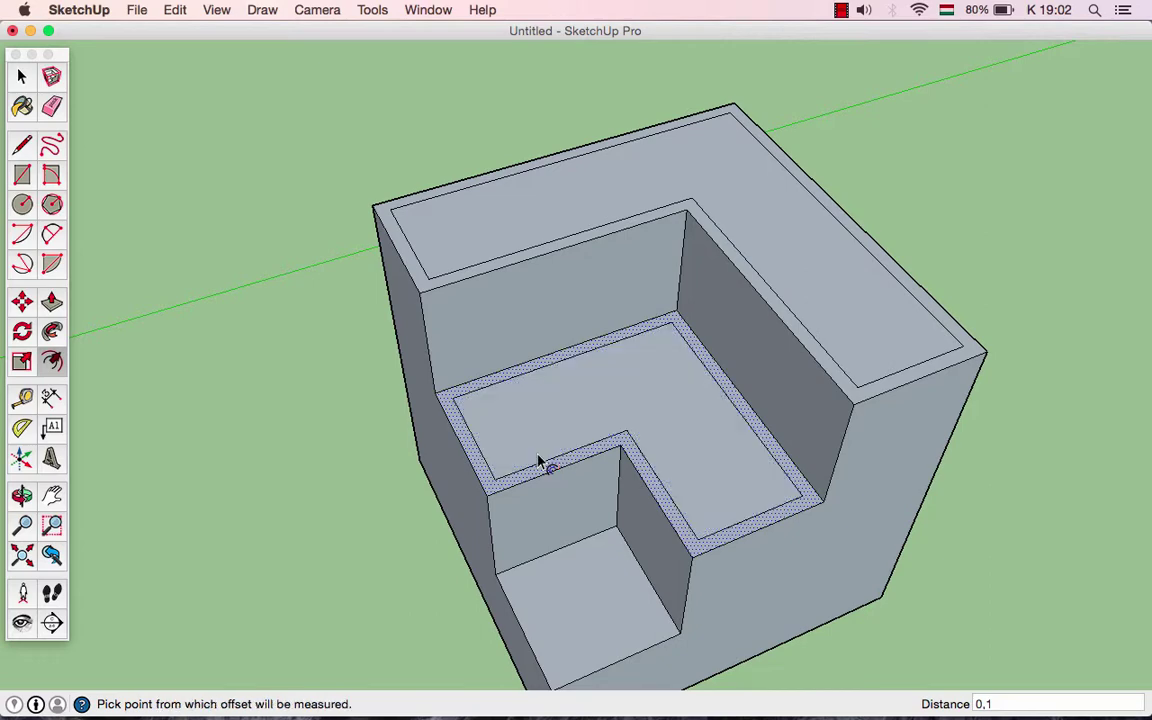
# Step: Add the same 0.1 inset rim to the lowest corner tread
pyautogui.press('space')
pyautogui.press('h')
pyautogui.moveTo(548, 496); pyautogui.dragTo(535, 386)
pyautogui.press('space')
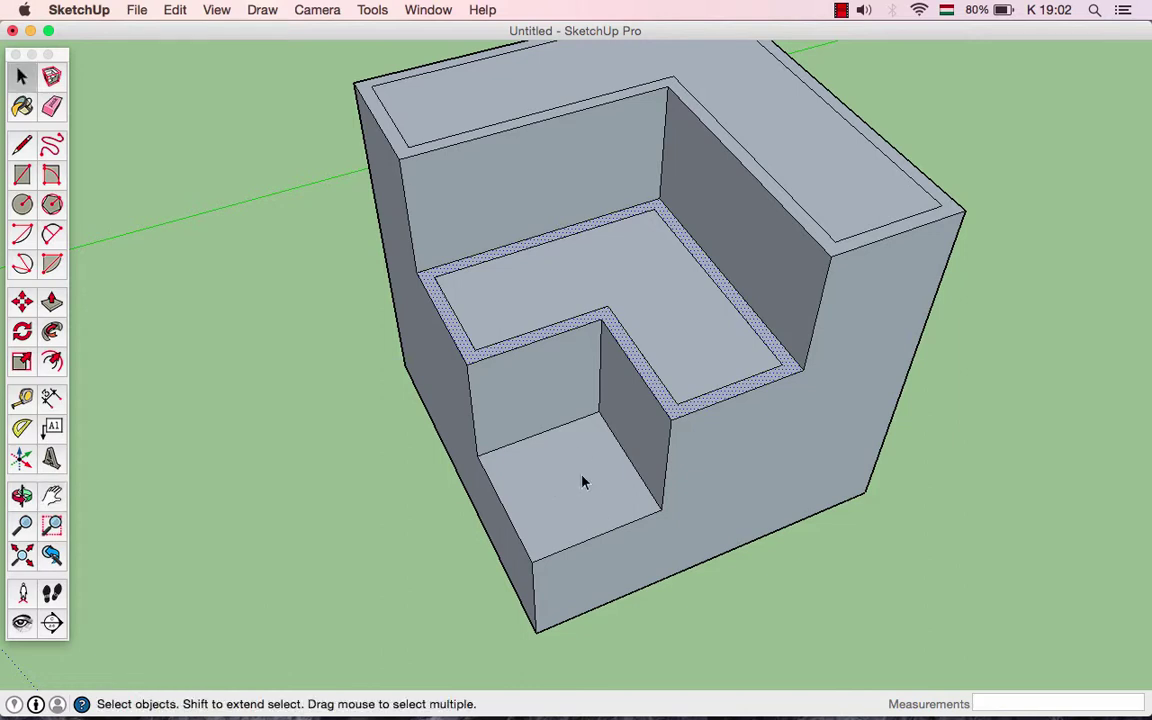
pyautogui.click(585, 483)
pyautogui.click(52, 361)
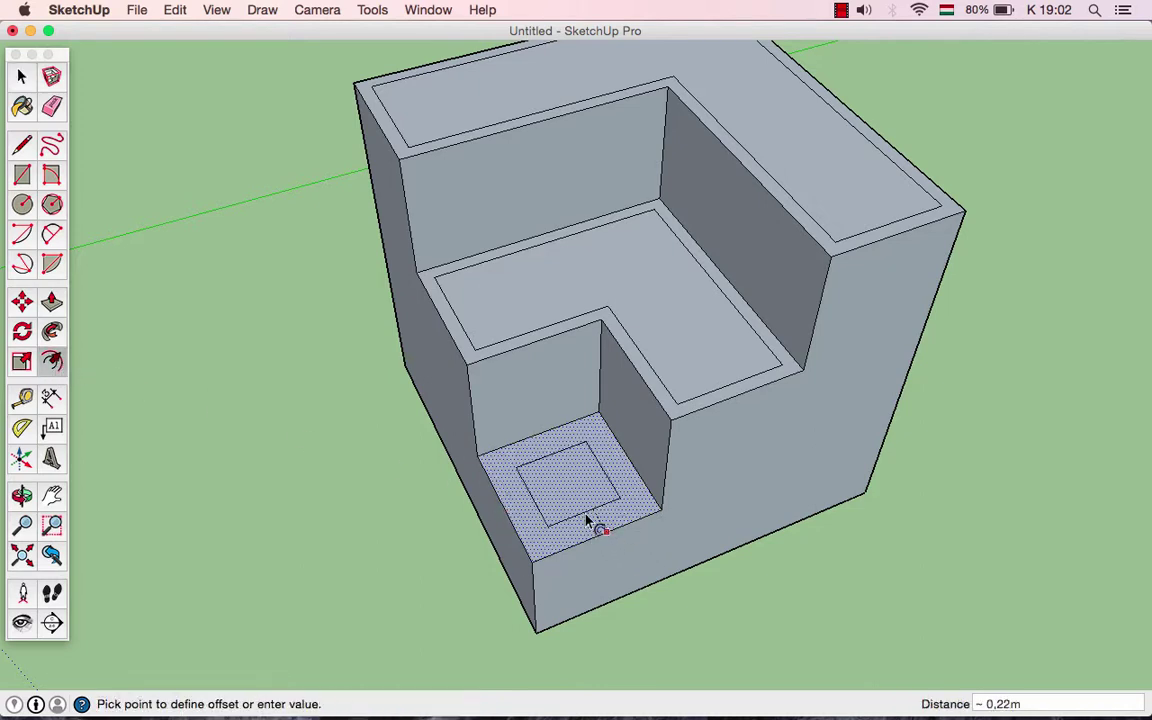
pyautogui.press('Return')
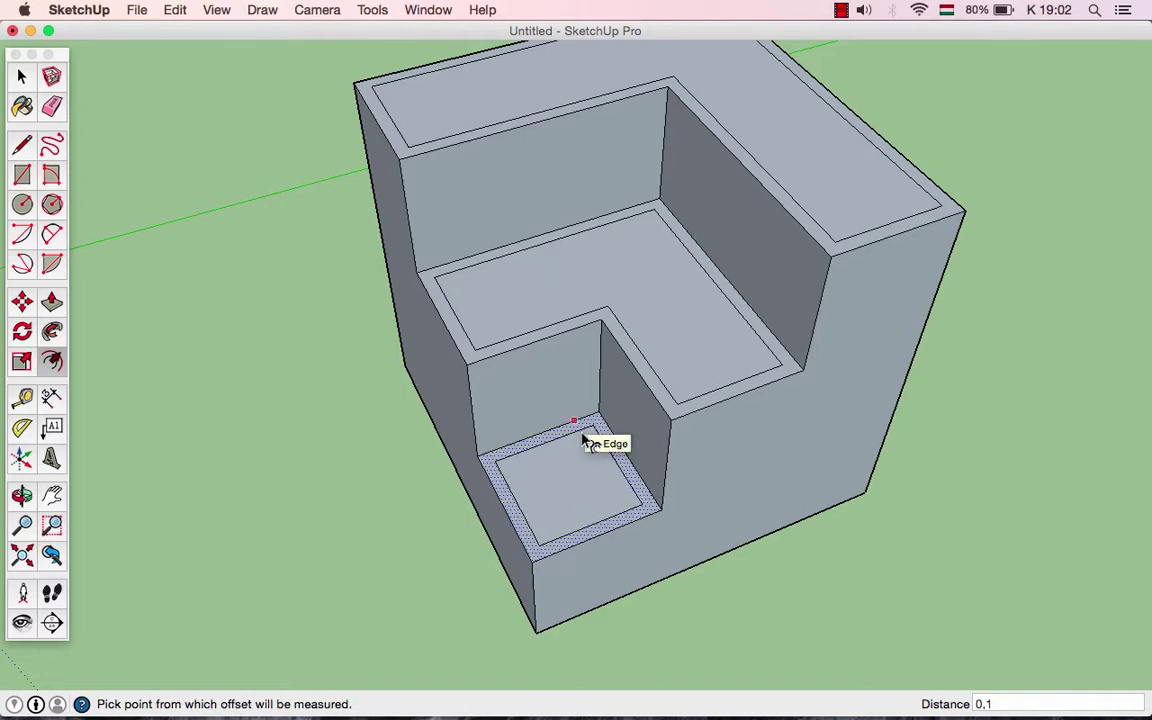
pyautogui.press('h')
pyautogui.moveTo(575, 430)
pyautogui.mouseDown()
pyautogui.moveTo(588, 432)
pyautogui.moveTo(618, 275)
pyautogui.moveTo(645, 360)
pyautogui.moveTo(624, 290)
pyautogui.moveTo(657, 318)
pyautogui.mouseUp()
pyautogui.press('o')
pyautogui.press('h')
pyautogui.press('o')
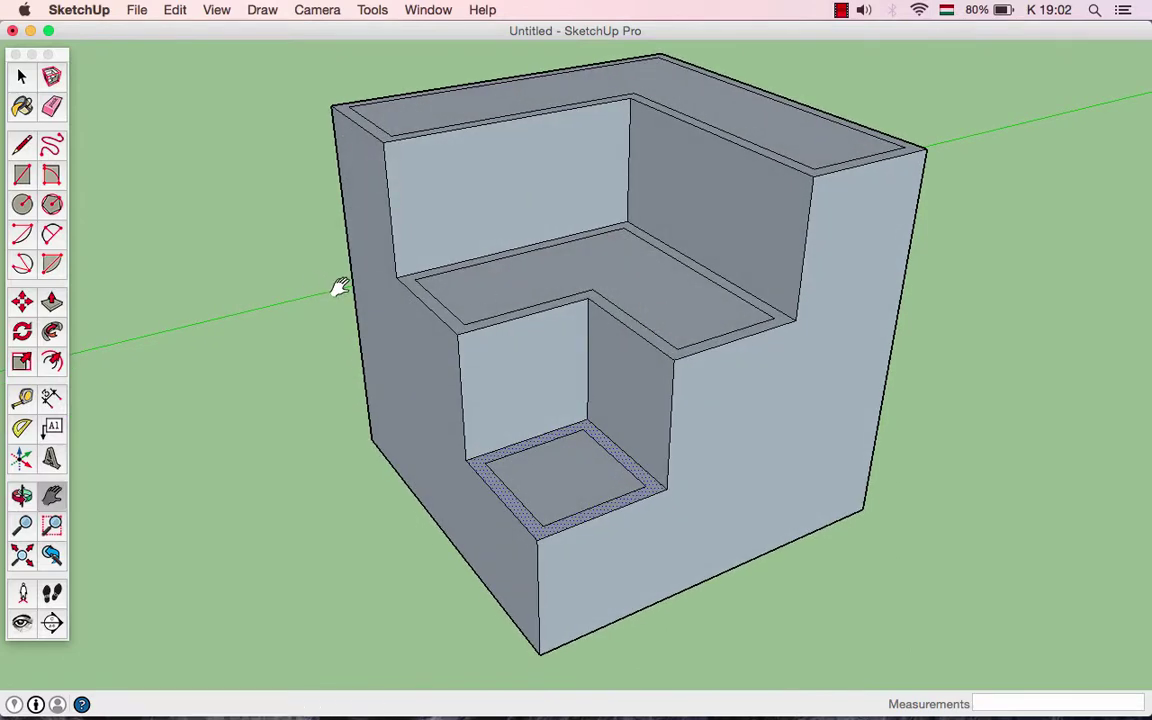
# Step: Activate the Paint Bucket and pick bright red from the Colors material collection
pyautogui.moveTo(419, 283); pyautogui.dragTo(487, 283)
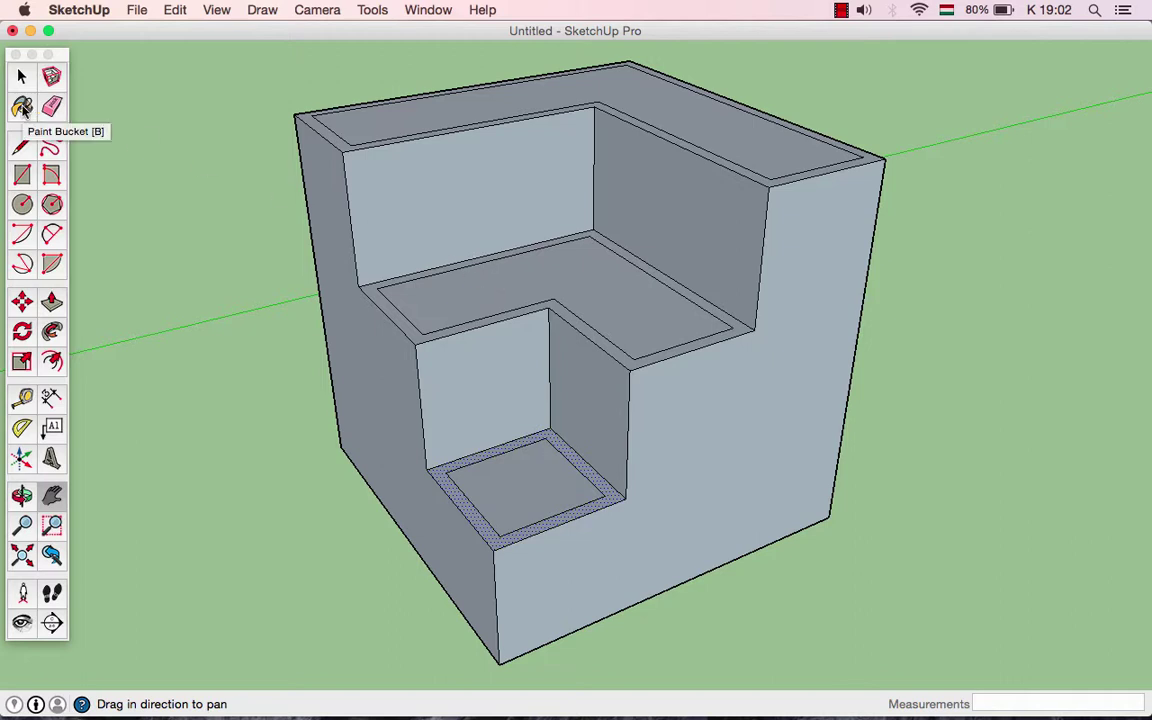
pyautogui.click(22, 108)
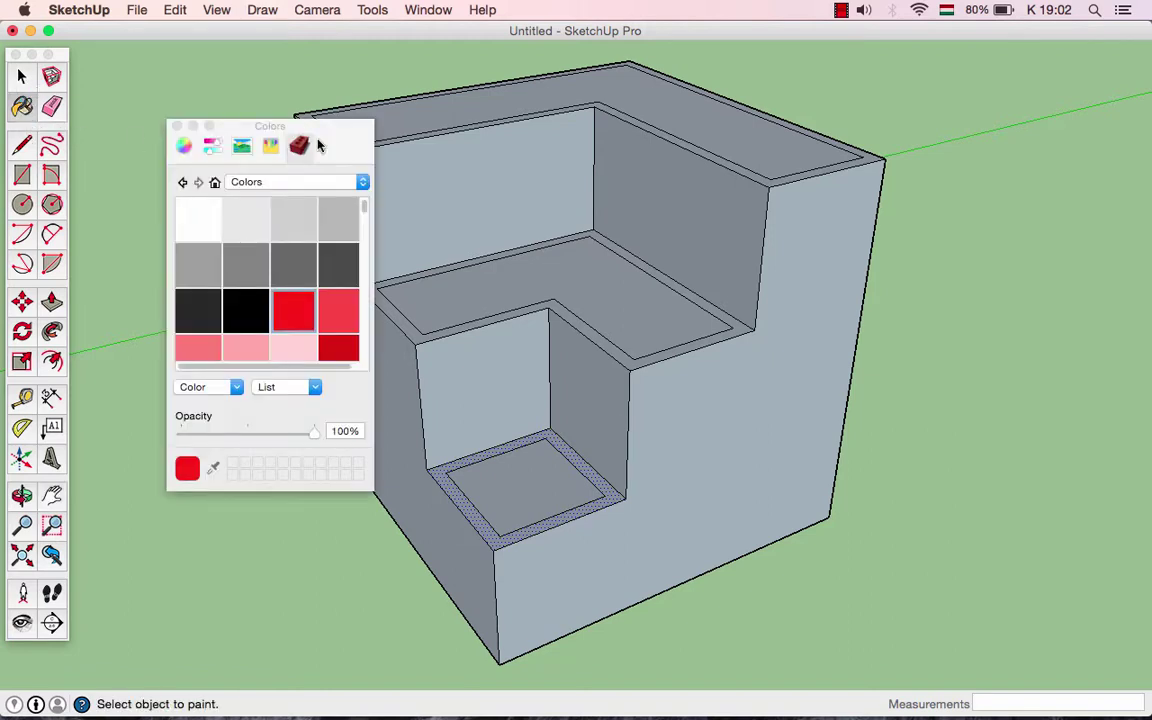
pyautogui.moveTo(298, 120); pyautogui.dragTo(253, 118)
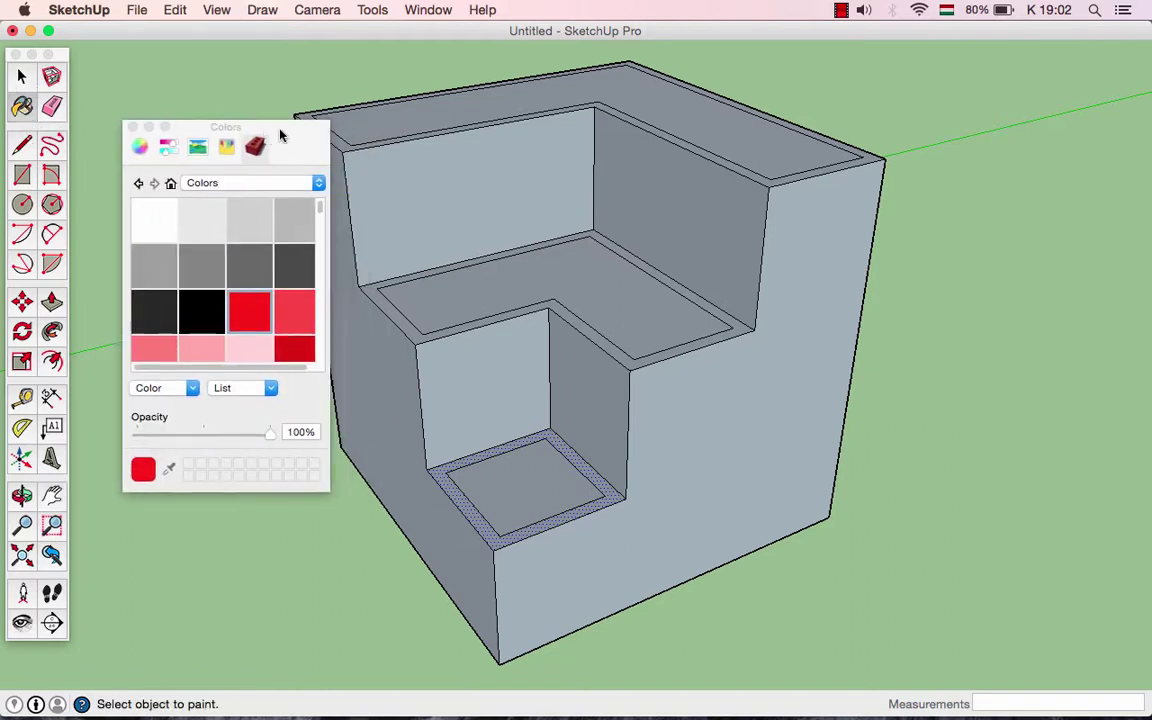
pyautogui.click(296, 185)
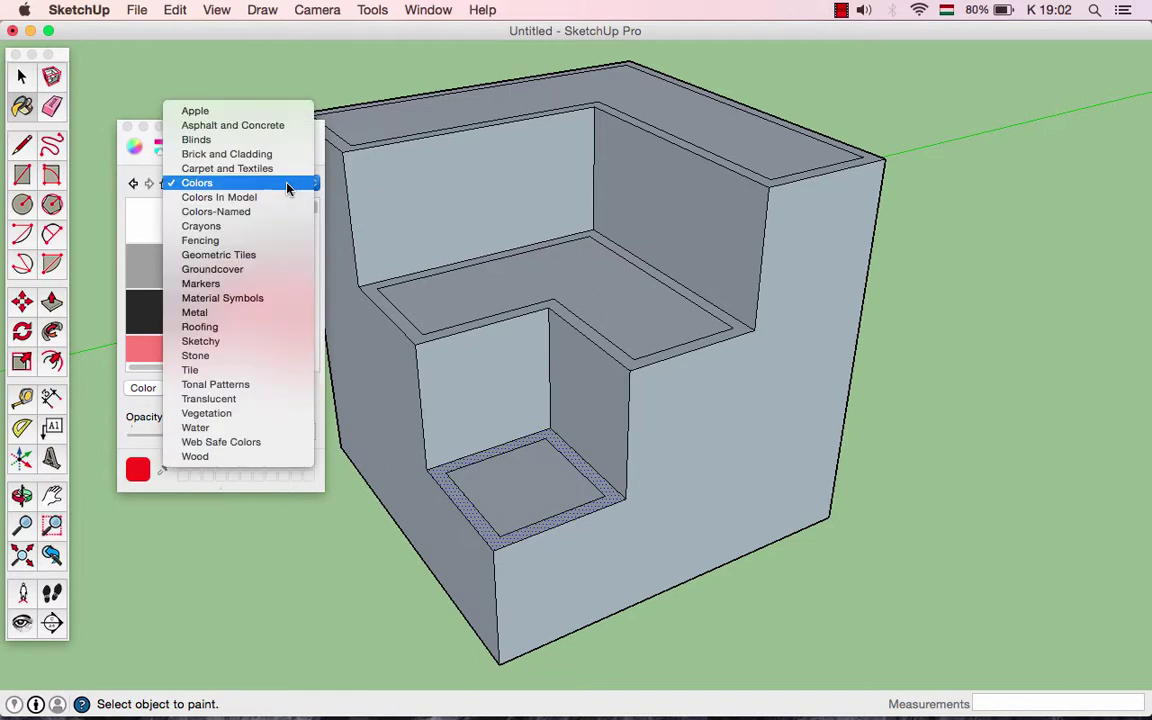
pyautogui.click(214, 187)
pyautogui.scroll(-5, 315, 215)
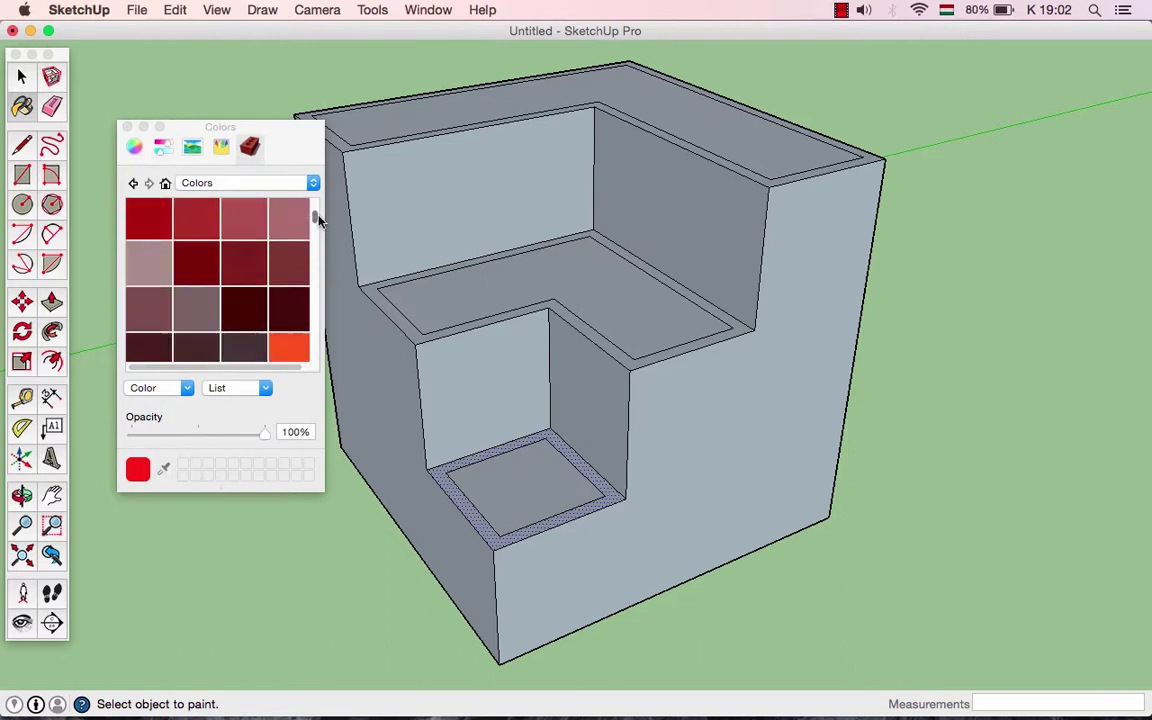
pyautogui.scroll(2, 316, 213)
pyautogui.scroll(2, 318, 213)
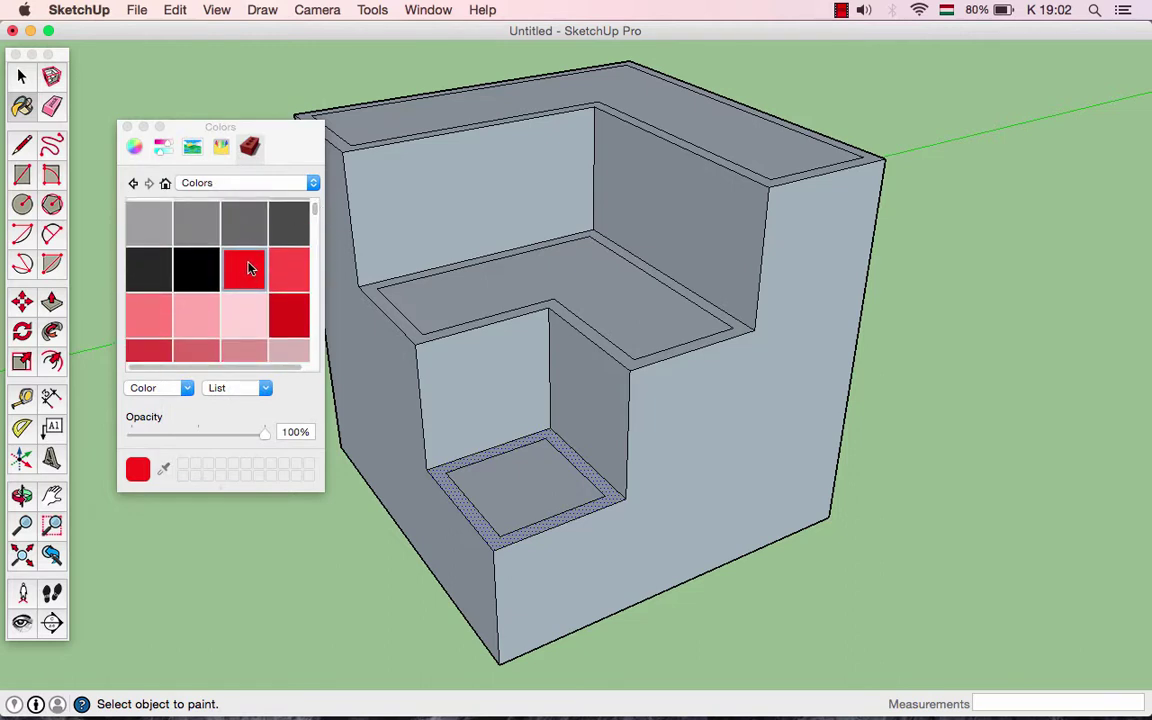
pyautogui.scroll(-1, 452, 195)
pyautogui.scroll(-1, 466, 195)
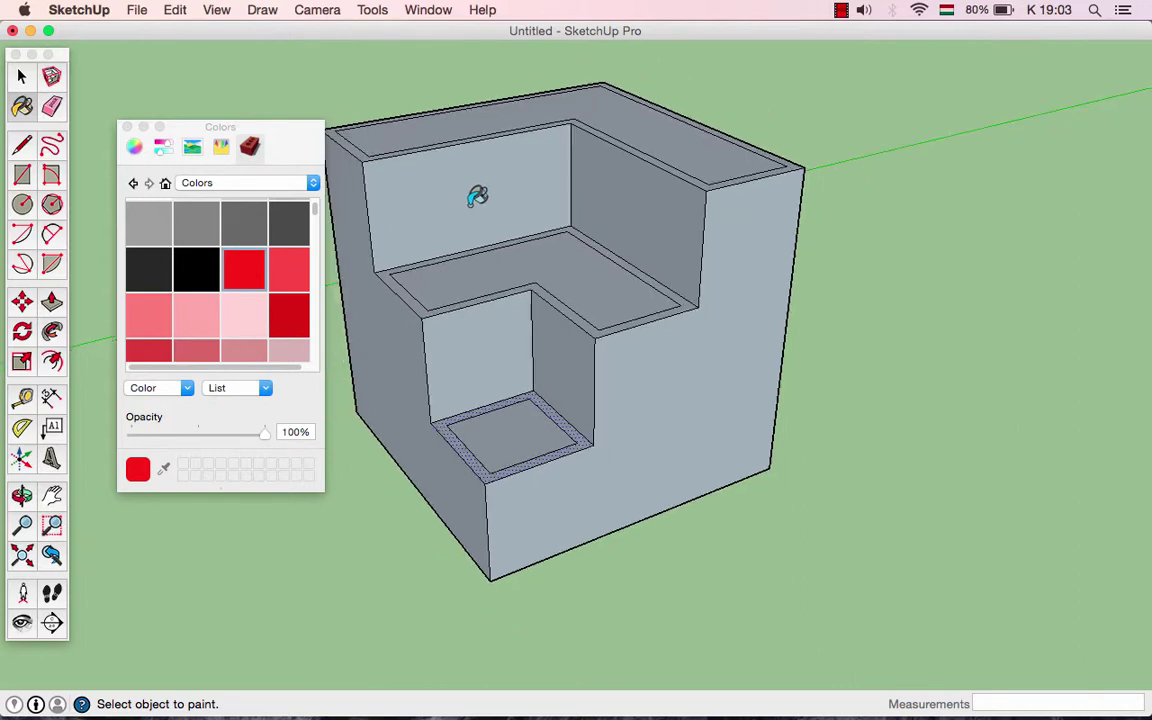
# Step: Paint the right and front outer faces and the two recess rims red
pyautogui.click(733, 268)
pyautogui.moveTo(468, 301); pyautogui.dragTo(807, 265, button='middle')
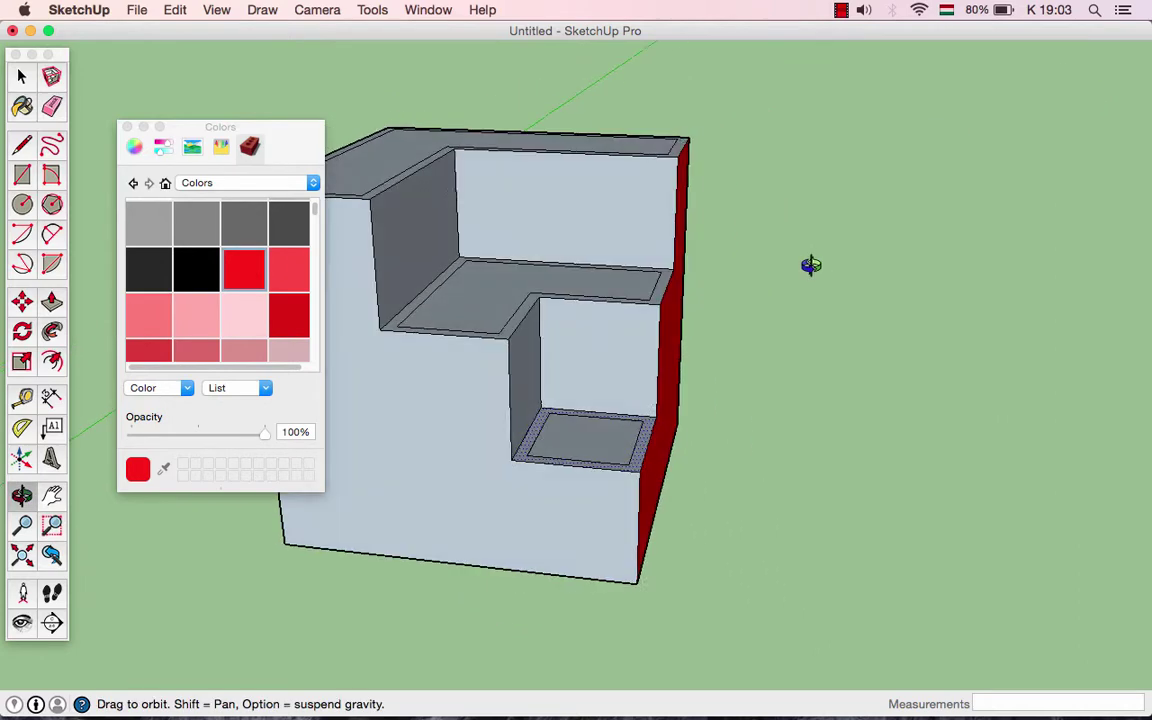
pyautogui.click(499, 344)
pyautogui.moveTo(617, 442); pyautogui.dragTo(581, 463, button='middle')
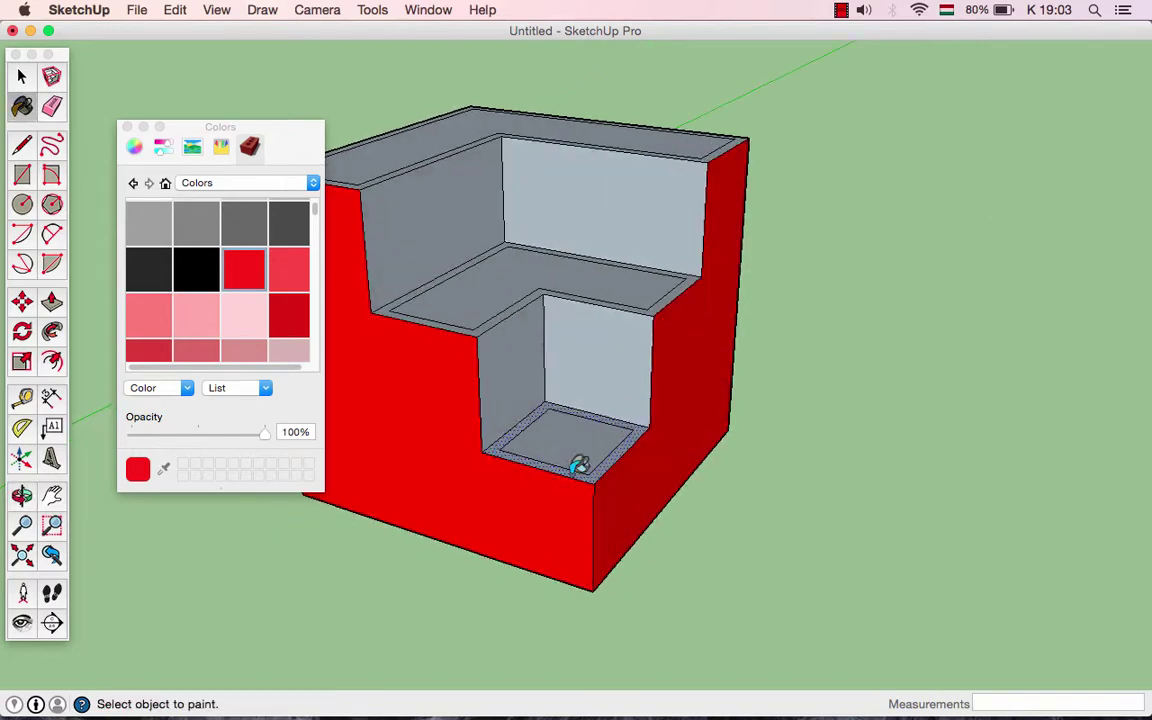
pyautogui.click(614, 456)
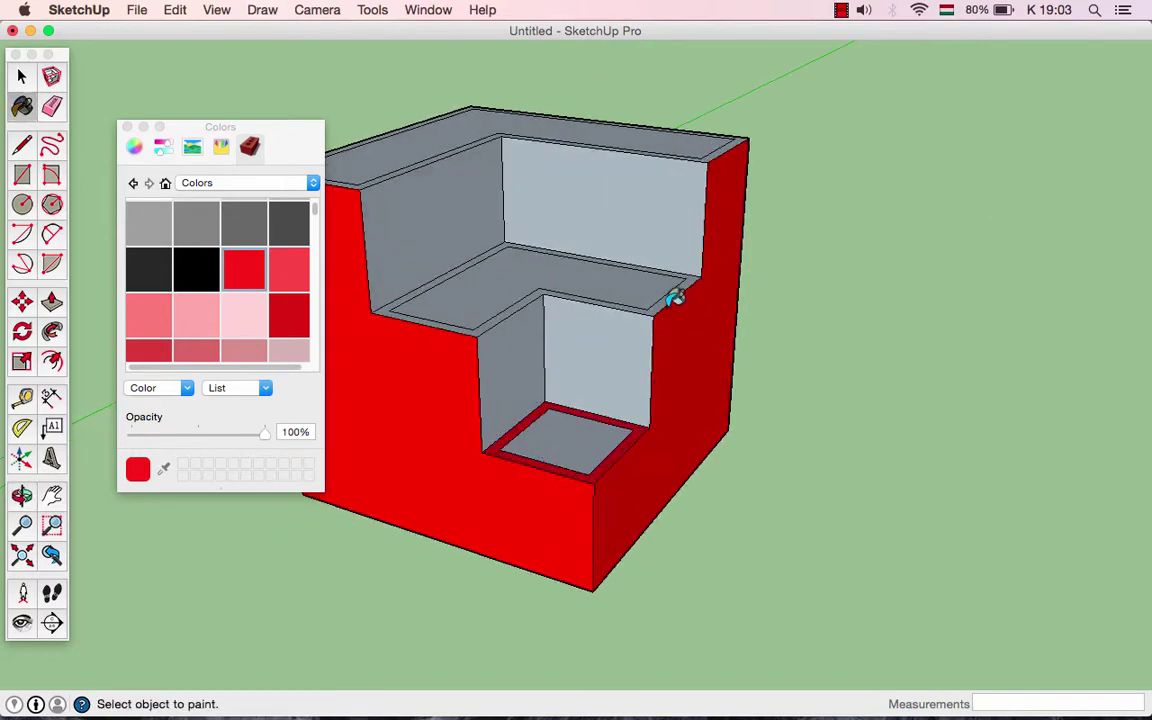
pyautogui.click(671, 292)
# Step: Paint the two remaining grey side faces red
pyautogui.moveTo(671, 288)
pyautogui.mouseDown(button='middle')
pyautogui.moveTo(777, 199)
pyautogui.moveTo(540, 267)
pyautogui.moveTo(502, 290)
pyautogui.moveTo(751, 333)
pyautogui.moveTo(478, 368)
pyautogui.moveTo(597, 363)
pyautogui.moveTo(648, 386)
pyautogui.moveTo(656, 226)
pyautogui.moveTo(669, 370)
pyautogui.moveTo(700, 224)
pyautogui.moveTo(815, 216)
pyautogui.moveTo(541, 265)
pyautogui.moveTo(617, 185)
pyautogui.moveTo(720, 226)
pyautogui.moveTo(689, 180)
pyautogui.mouseUp(button='middle')
pyautogui.scroll(-3, 777, 199)
pyautogui.scroll(-3, 780, 200)
pyautogui.click(751, 333)
pyautogui.click(648, 386)
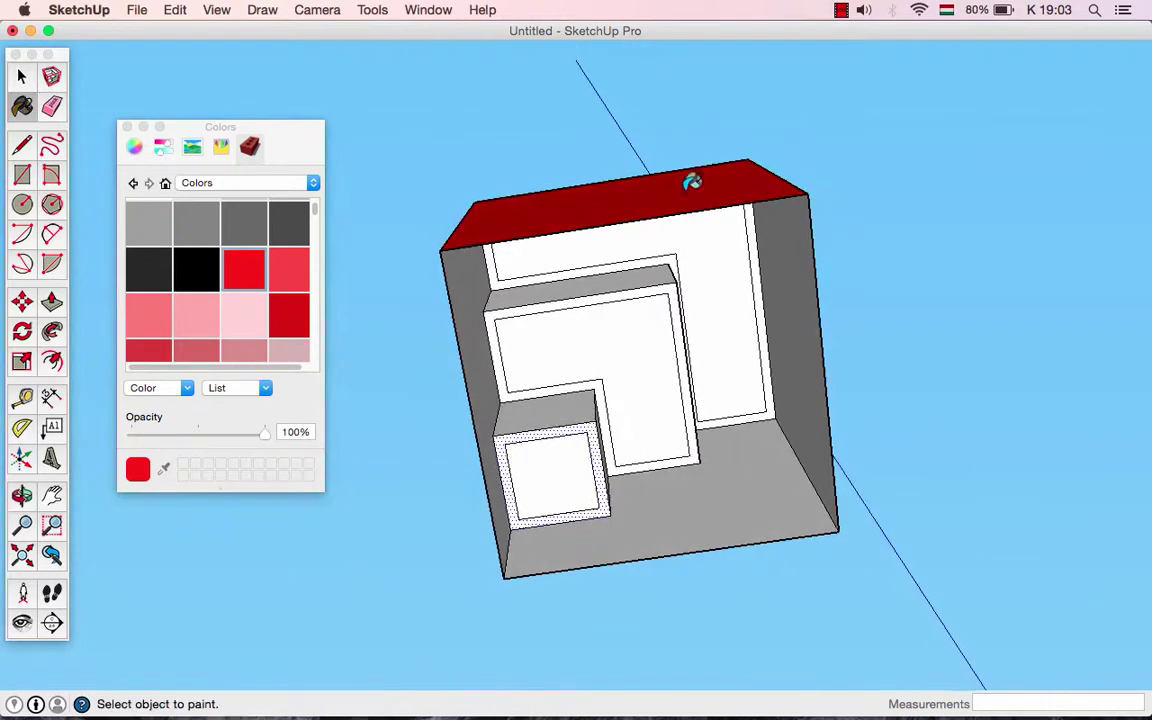
# Step: Draw a 3 m by 3 m rectangle across the block's open base to seal it
pyautogui.click(22, 172)
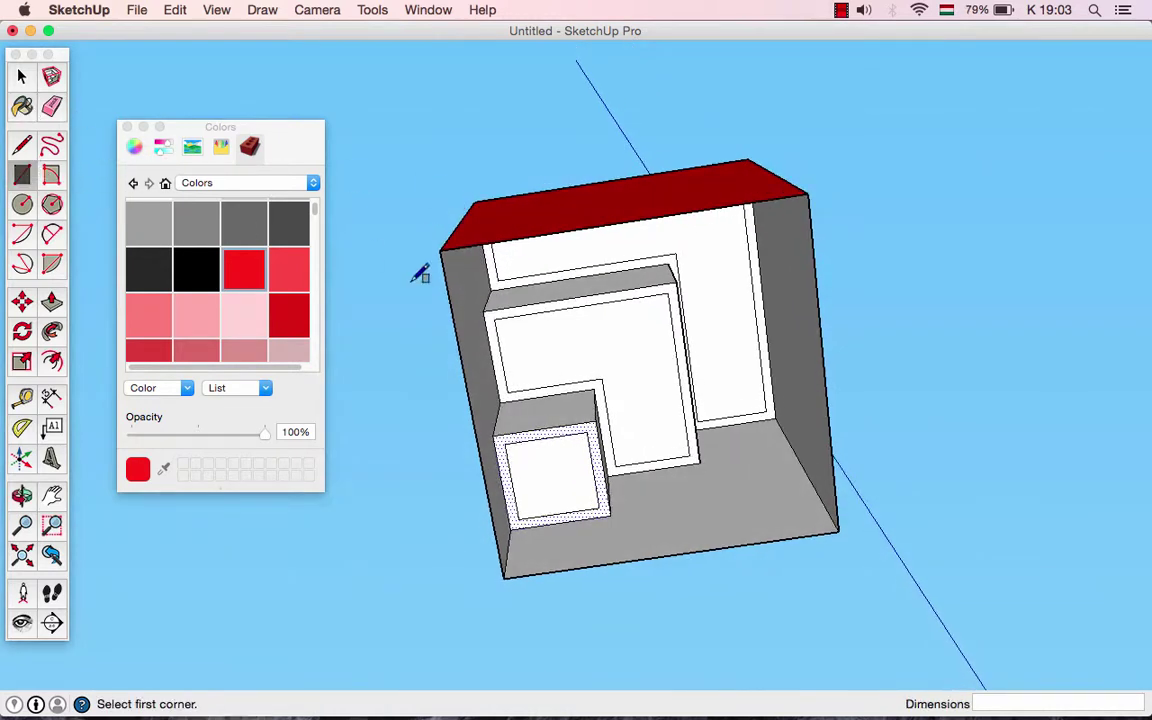
pyautogui.click(440, 250)
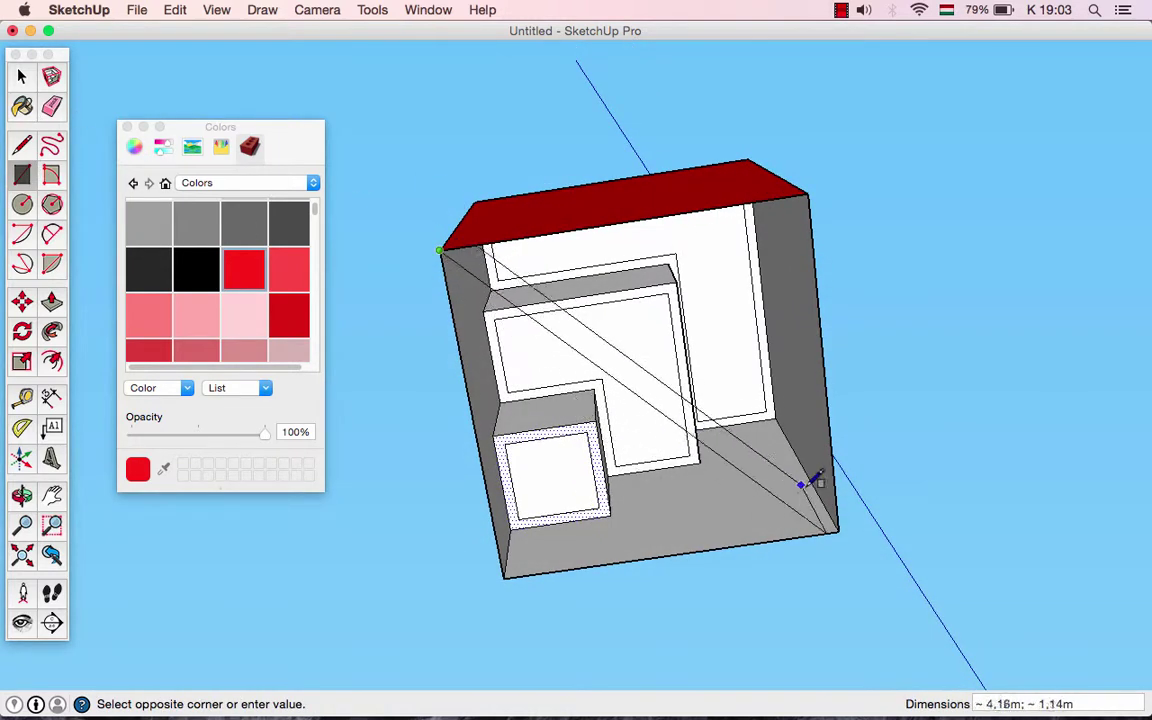
pyautogui.moveTo(835, 520)
pyautogui.mouseDown(button='middle')
pyautogui.moveTo(730, 311)
pyautogui.moveTo(771, 260)
pyautogui.mouseUp(button='middle')
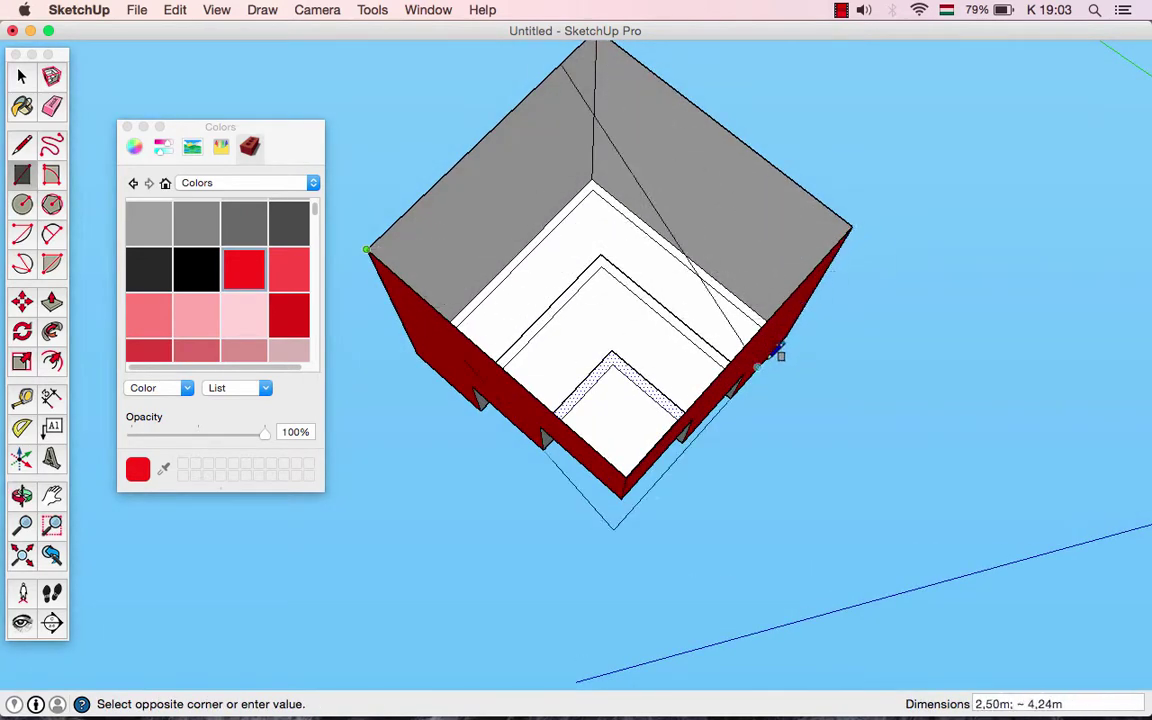
pyautogui.moveTo(779, 352)
pyautogui.mouseDown(button='middle')
pyautogui.moveTo(699, 257)
pyautogui.moveTo(722, 158)
pyautogui.mouseUp(button='middle')
pyautogui.press('Escape')
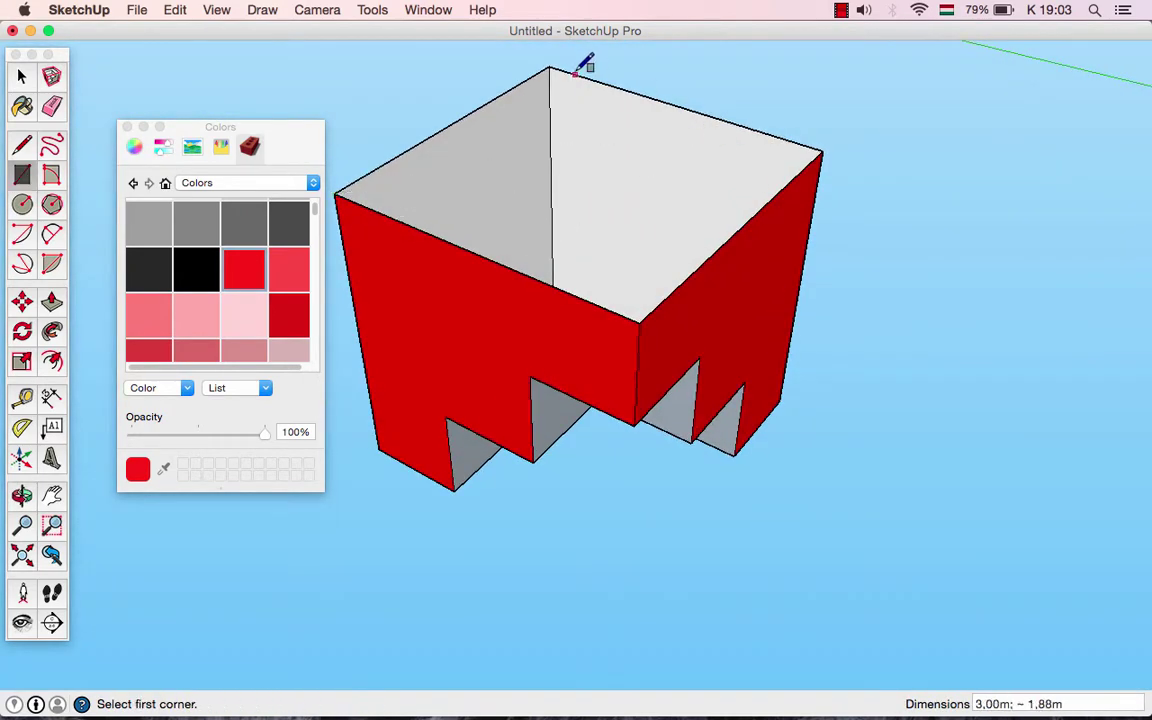
pyautogui.click(549, 68)
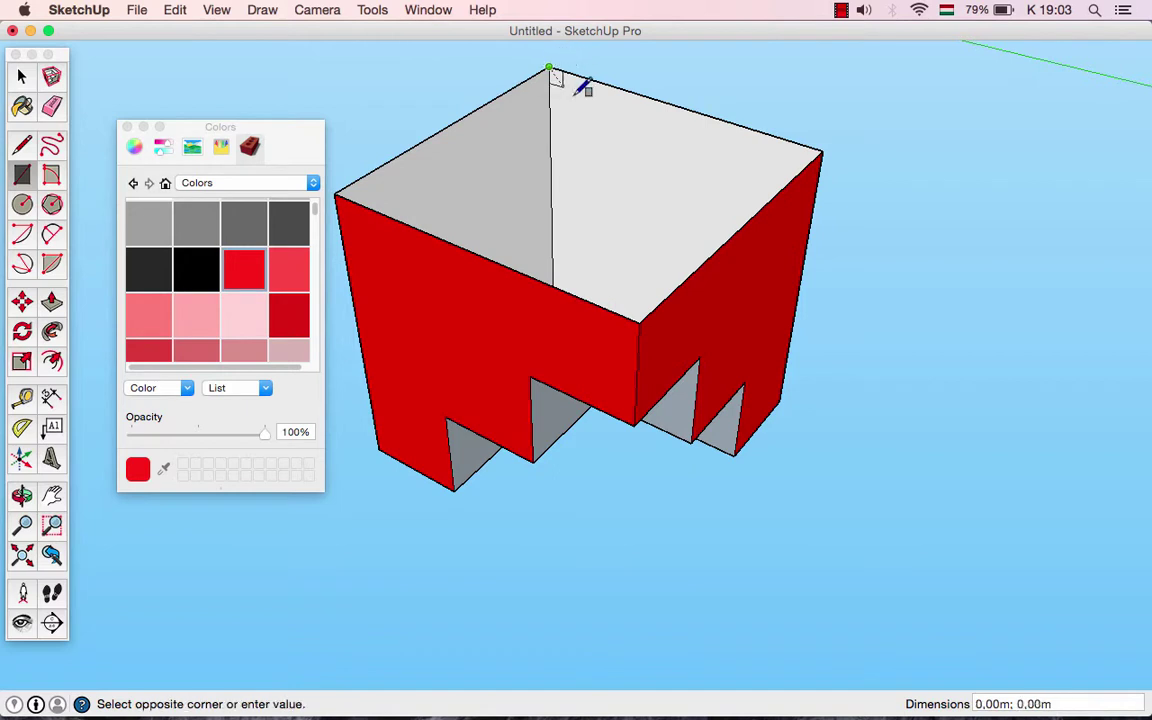
pyautogui.click(639, 322)
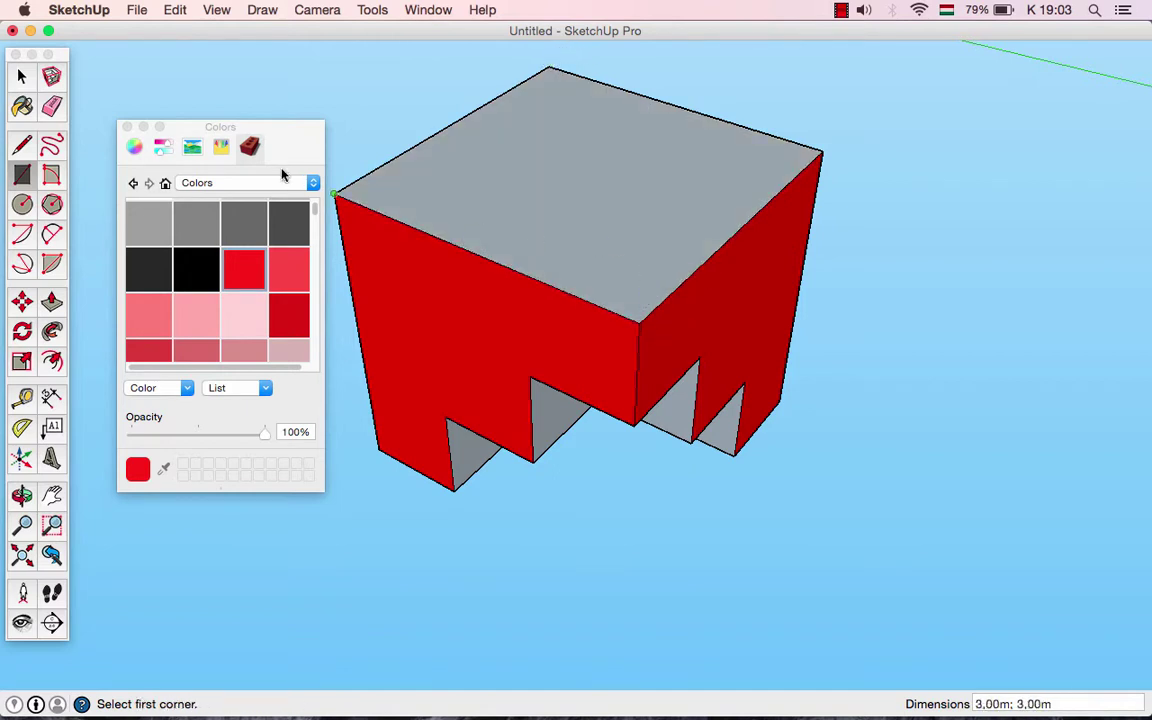
pyautogui.click(22, 105)
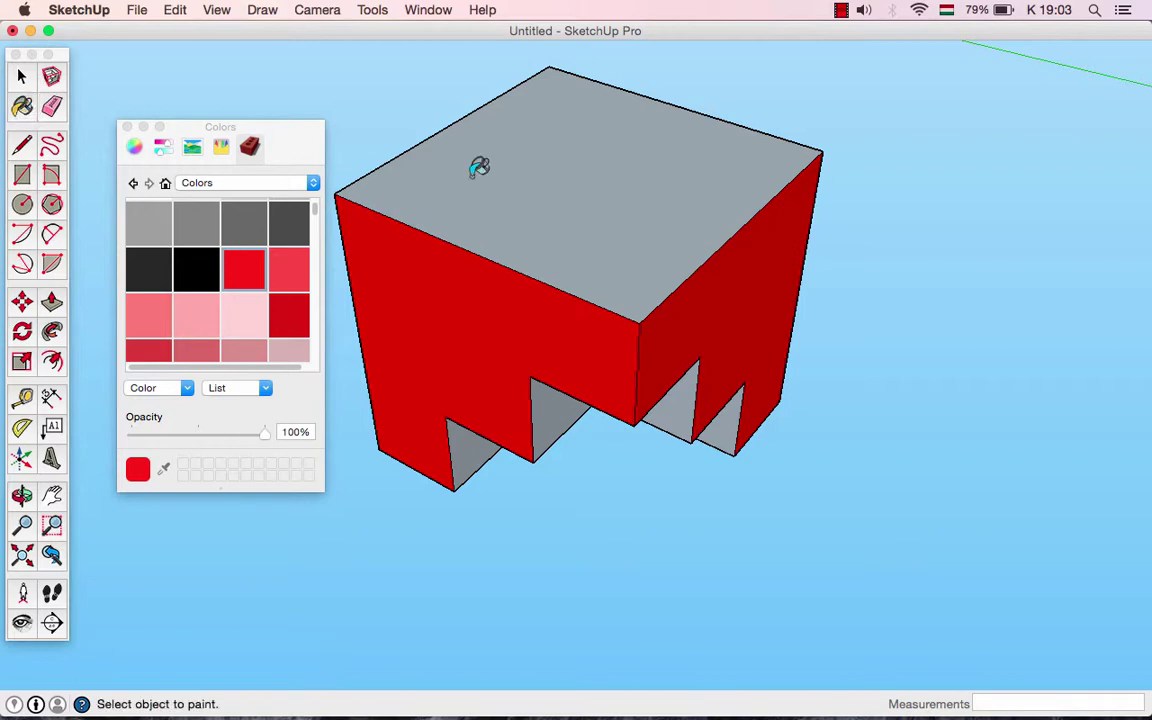
# Step: Paint the new base face red
pyautogui.click(625, 182)
pyautogui.moveTo(599, 165)
pyautogui.mouseDown(button='middle')
pyautogui.moveTo(646, 190)
pyautogui.moveTo(625, 213)
pyautogui.moveTo(641, 317)
pyautogui.moveTo(594, 283)
pyautogui.mouseUp(button='middle')
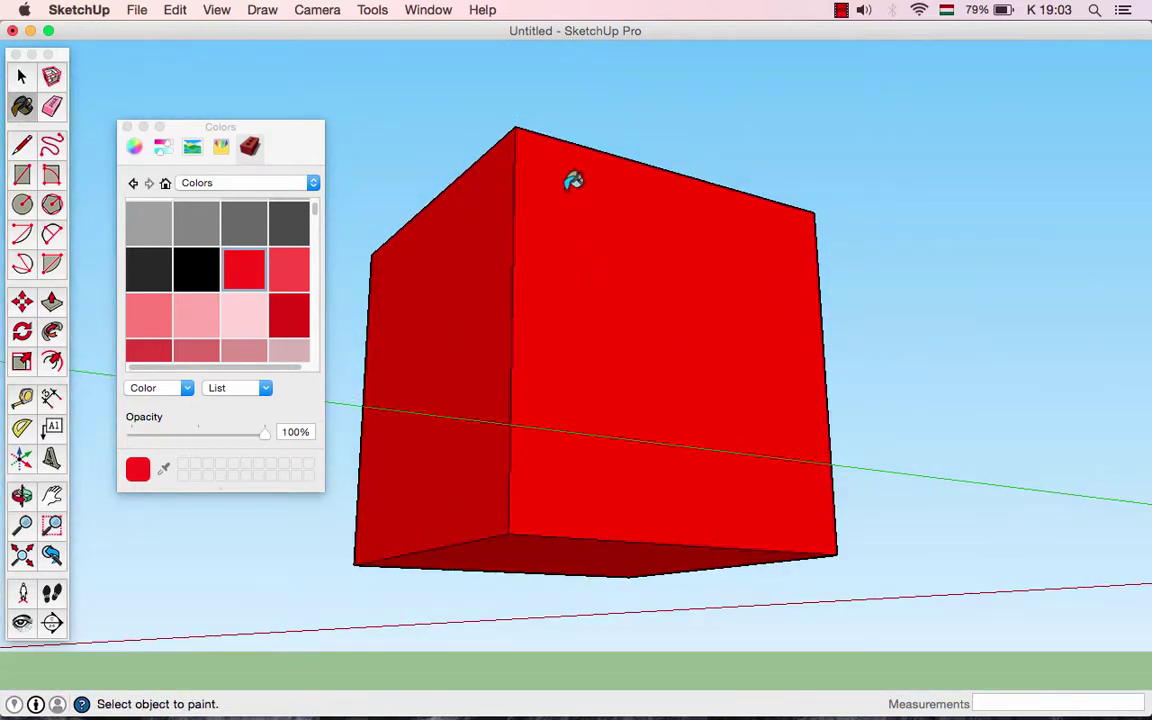
pyautogui.moveTo(576, 180)
pyautogui.mouseDown(button='middle')
pyautogui.moveTo(689, 159)
pyautogui.moveTo(691, 285)
pyautogui.moveTo(802, 329)
pyautogui.moveTo(836, 298)
pyautogui.moveTo(611, 331)
pyautogui.moveTo(728, 378)
pyautogui.moveTo(805, 306)
pyautogui.mouseUp(button='middle')
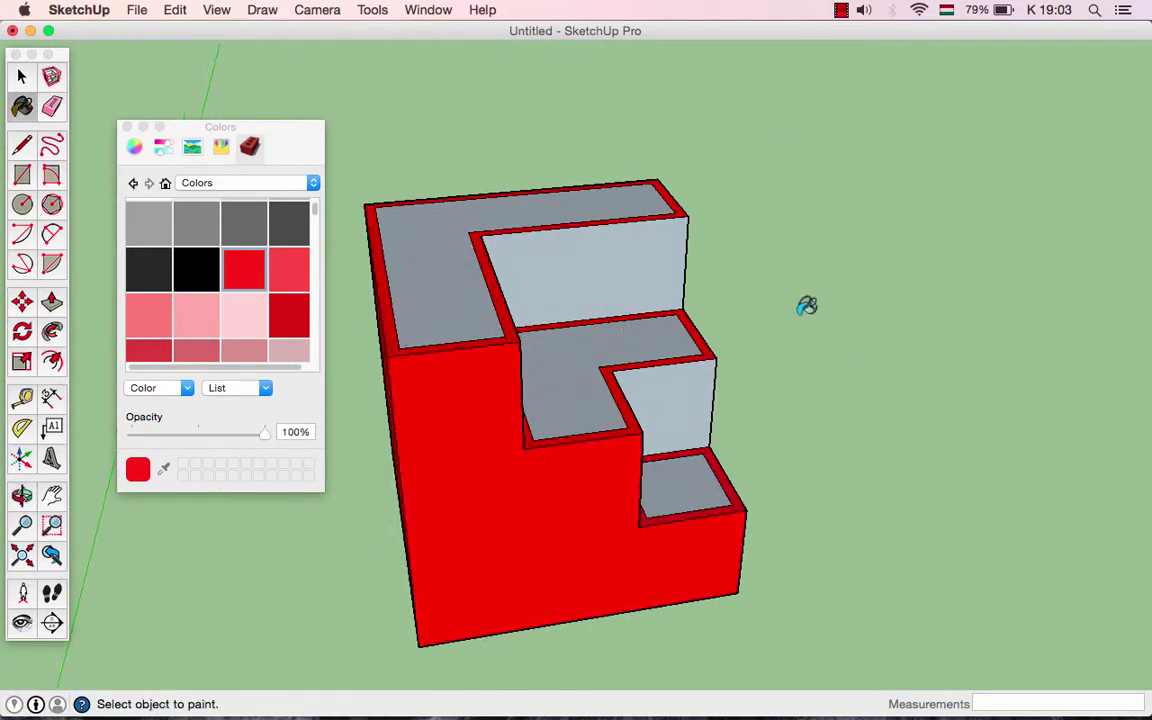
pyautogui.moveTo(735, 275)
pyautogui.mouseDown(button='middle')
pyautogui.moveTo(653, 327)
pyautogui.moveTo(805, 341)
pyautogui.moveTo(813, 293)
pyautogui.moveTo(625, 319)
pyautogui.mouseUp(button='middle')
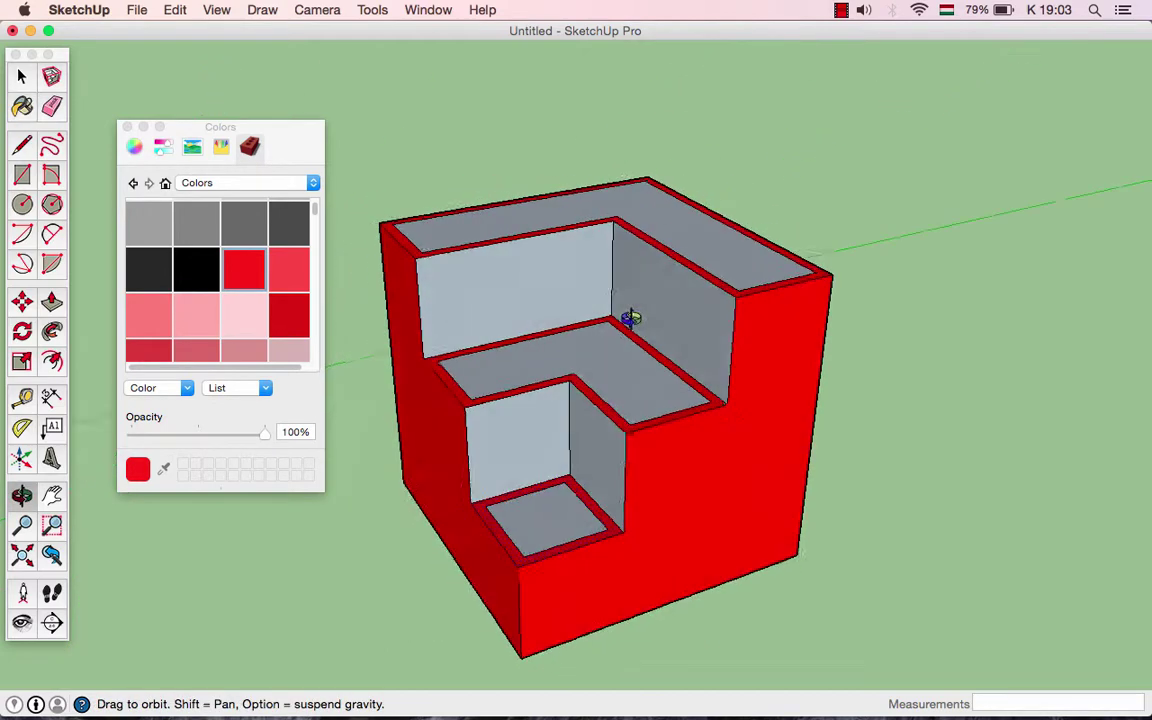
pyautogui.moveTo(753, 298)
pyautogui.mouseDown(button='middle')
pyautogui.moveTo(499, 222)
pyautogui.moveTo(694, 309)
pyautogui.moveTo(687, 329)
pyautogui.moveTo(599, 301)
pyautogui.moveTo(750, 310)
pyautogui.moveTo(571, 249)
pyautogui.moveTo(761, 262)
pyautogui.moveTo(656, 291)
pyautogui.moveTo(683, 259)
pyautogui.mouseUp(button='middle')
# Step: Paint the upper-left, lower and back inner step walls red
pyautogui.click(537, 267)
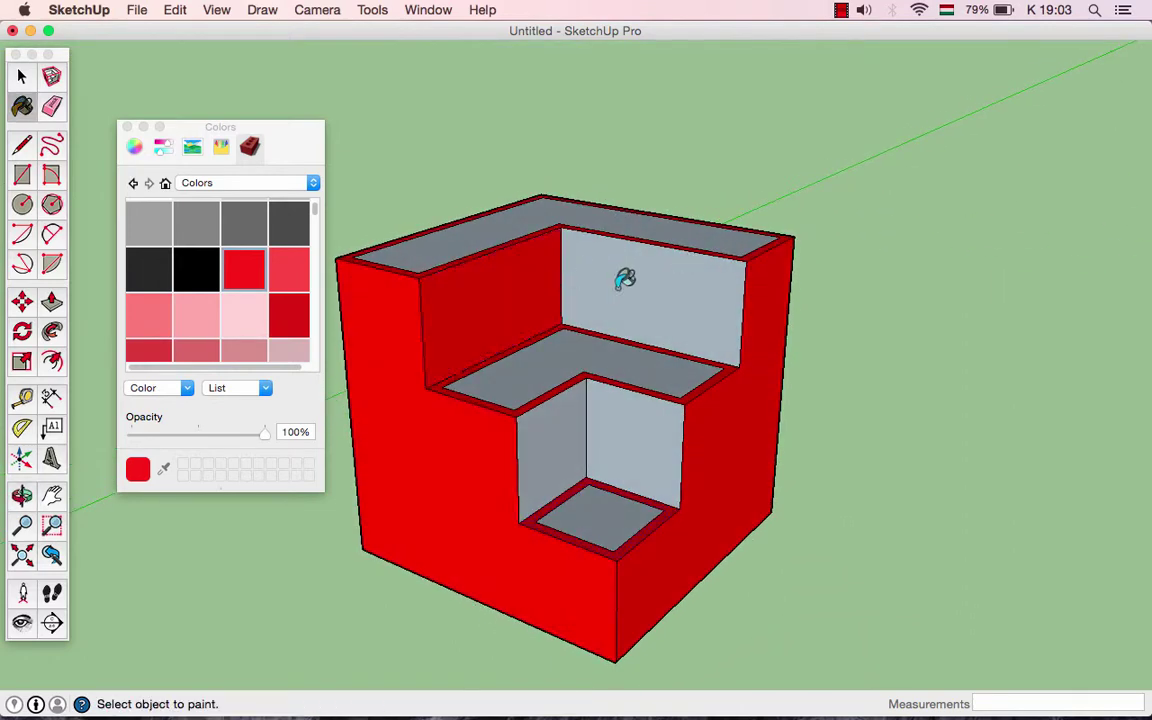
pyautogui.click(622, 275)
pyautogui.click(556, 420)
pyautogui.click(612, 430)
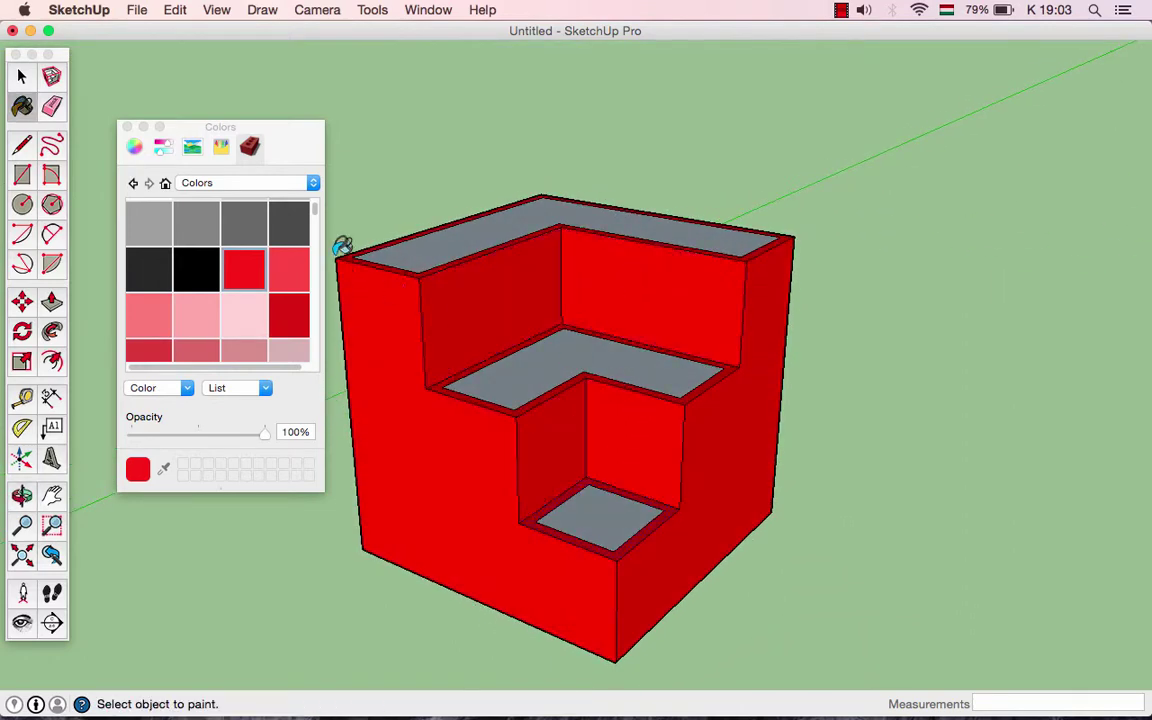
# Step: Paint the top rim tread, middle shelf and bottom shelf white
pyautogui.scroll(2, 314, 213)
pyautogui.click(140, 222)
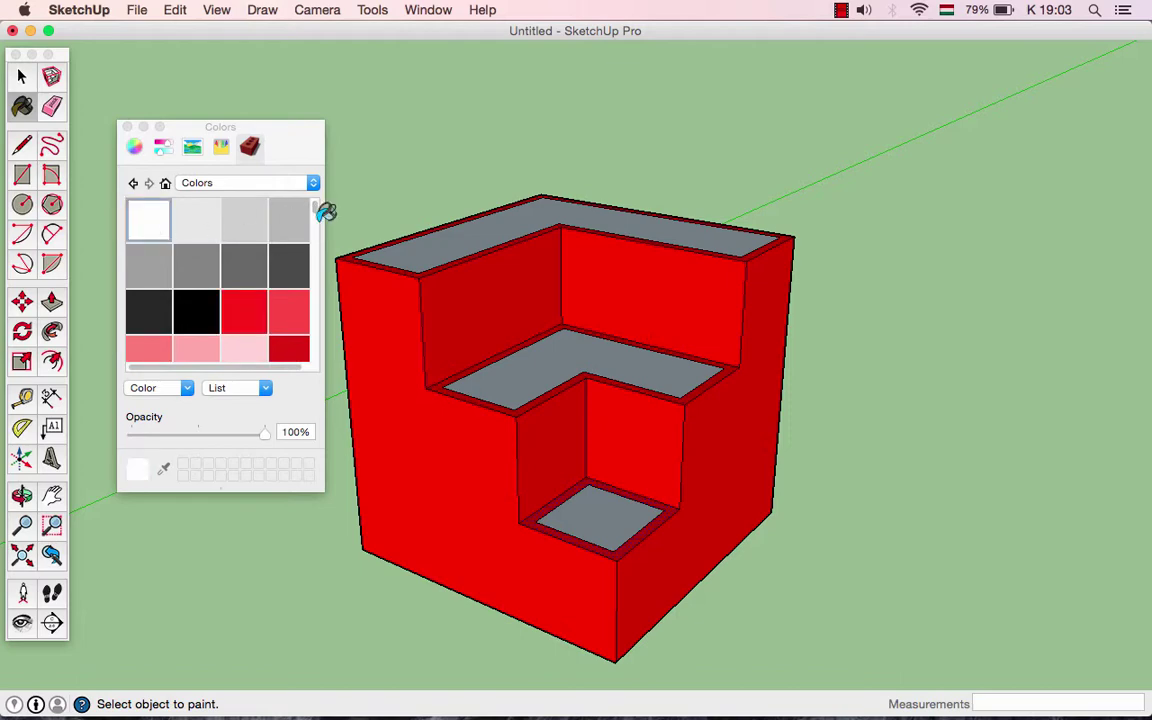
pyautogui.click(519, 218)
pyautogui.click(584, 340)
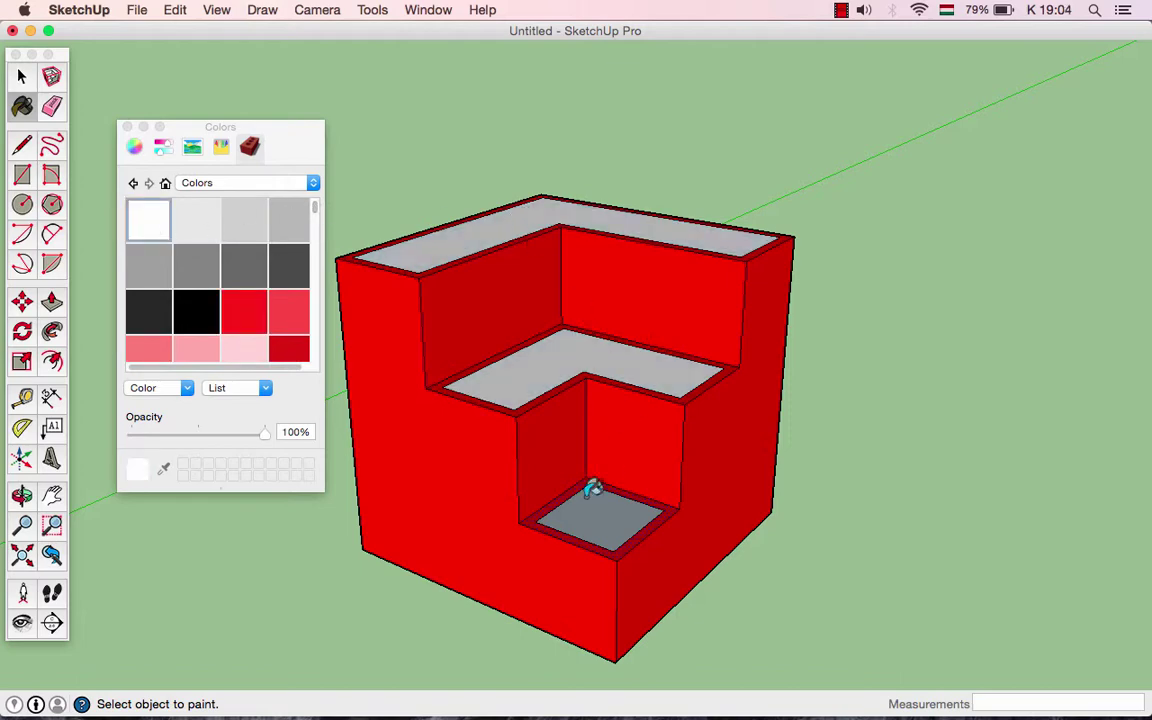
pyautogui.click(590, 495)
# Step: Close the Colors panel and reframe the view to show the block's top
pyautogui.moveTo(661, 285)
pyautogui.mouseDown(button='middle')
pyautogui.moveTo(550, 468)
pyautogui.moveTo(638, 406)
pyautogui.moveTo(495, 375)
pyautogui.moveTo(576, 378)
pyautogui.moveTo(616, 363)
pyautogui.mouseUp(button='middle')
pyautogui.click(127, 127)
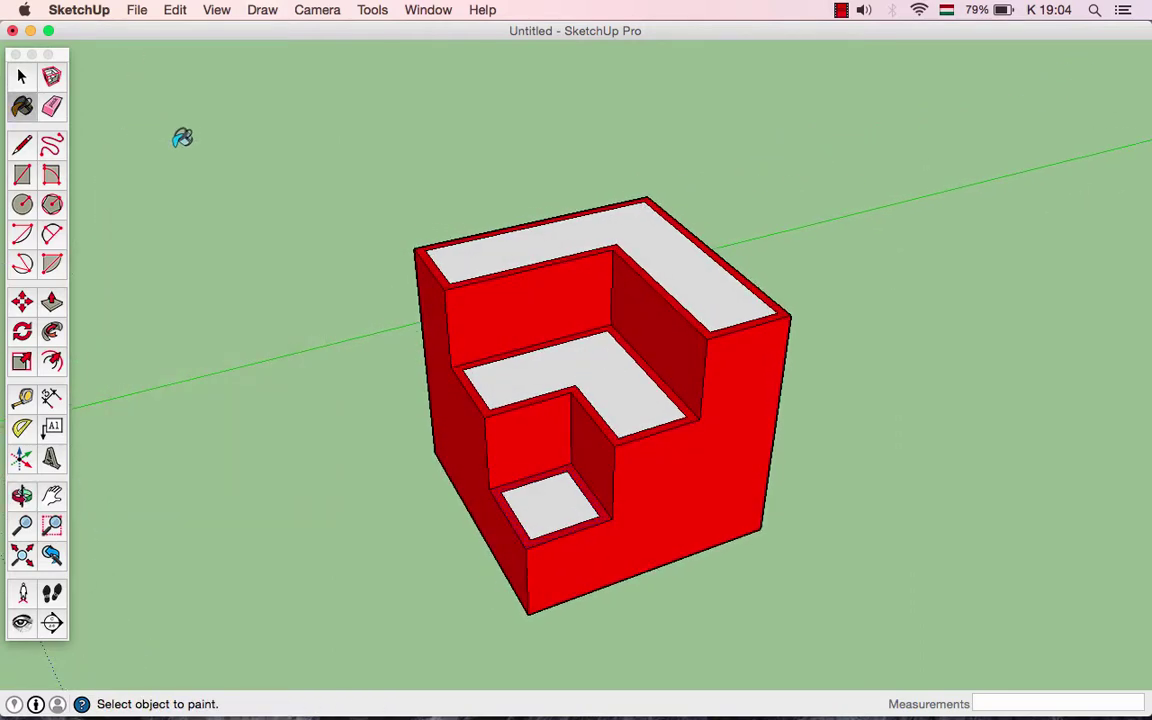
pyautogui.moveTo(452, 313)
pyautogui.keyDown('shift'); pyautogui.mouseDown(button='middle')
pyautogui.moveTo(540, 288)
pyautogui.moveTo(515, 247)
pyautogui.mouseUp(button='middle'); pyautogui.keyUp('shift')
pyautogui.scroll(2, 537, 291)
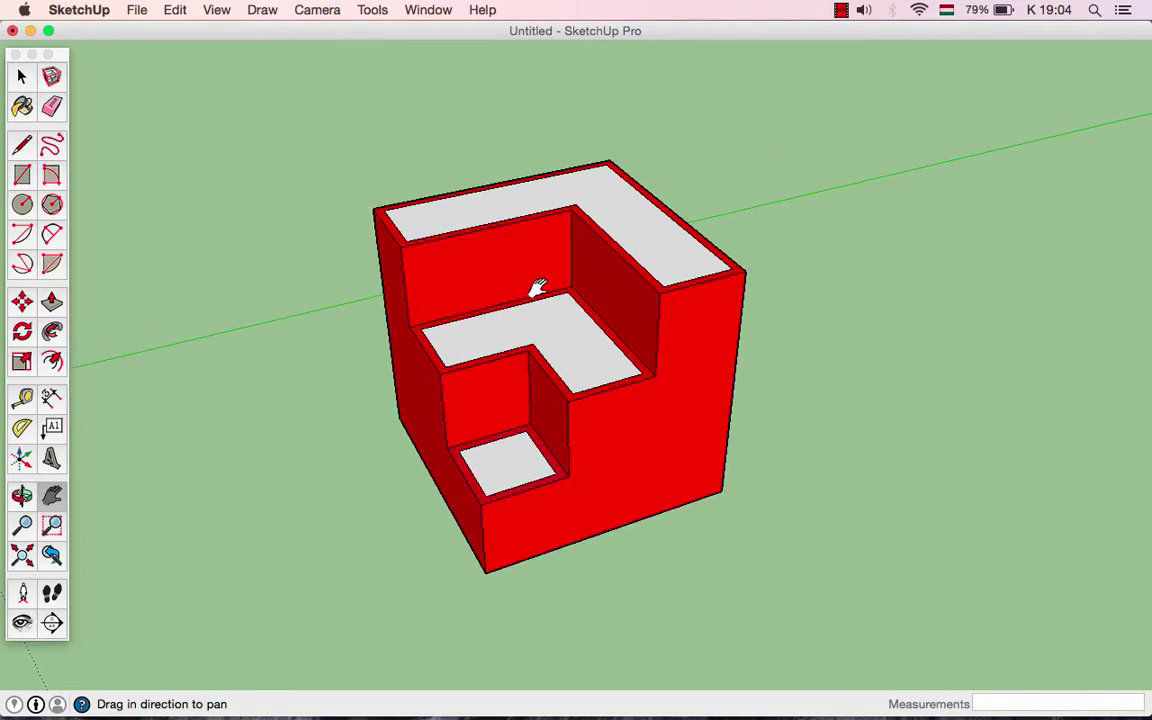
pyautogui.scroll(3, 537, 291)
pyautogui.scroll(-1, 537, 291)
pyautogui.moveTo(543, 320)
pyautogui.mouseDown(button='middle')
pyautogui.moveTo(548, 265)
pyautogui.moveTo(573, 252)
pyautogui.mouseUp(button='middle')
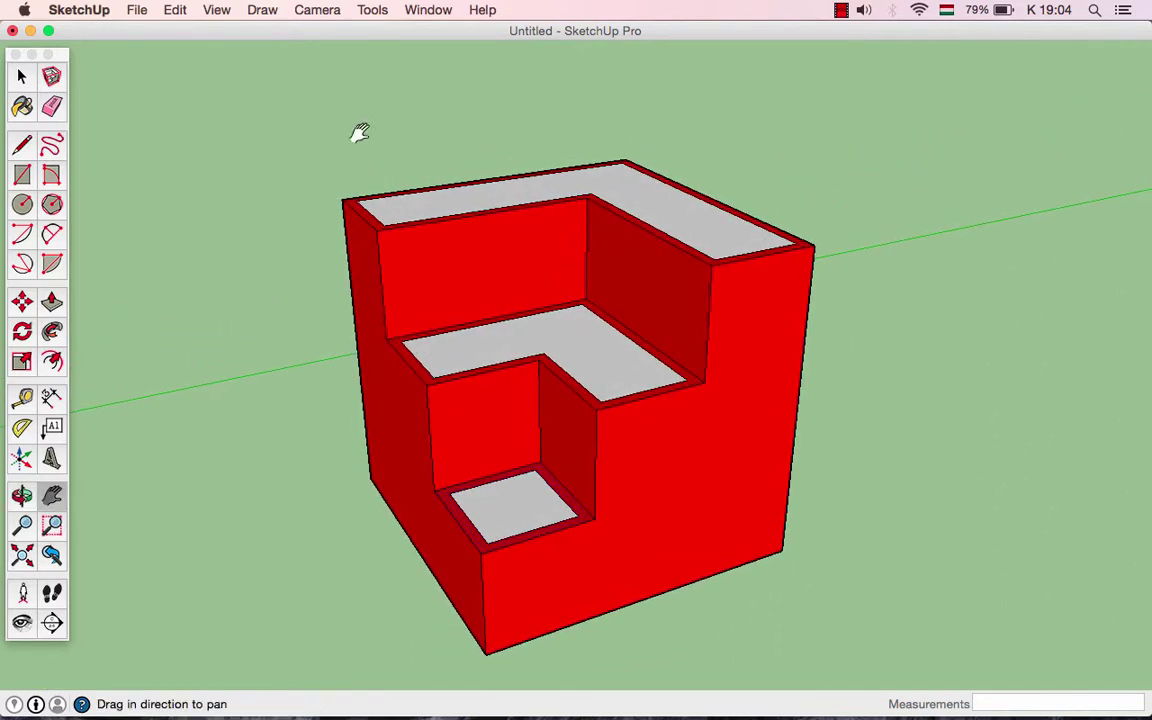
pyautogui.click(219, 12)
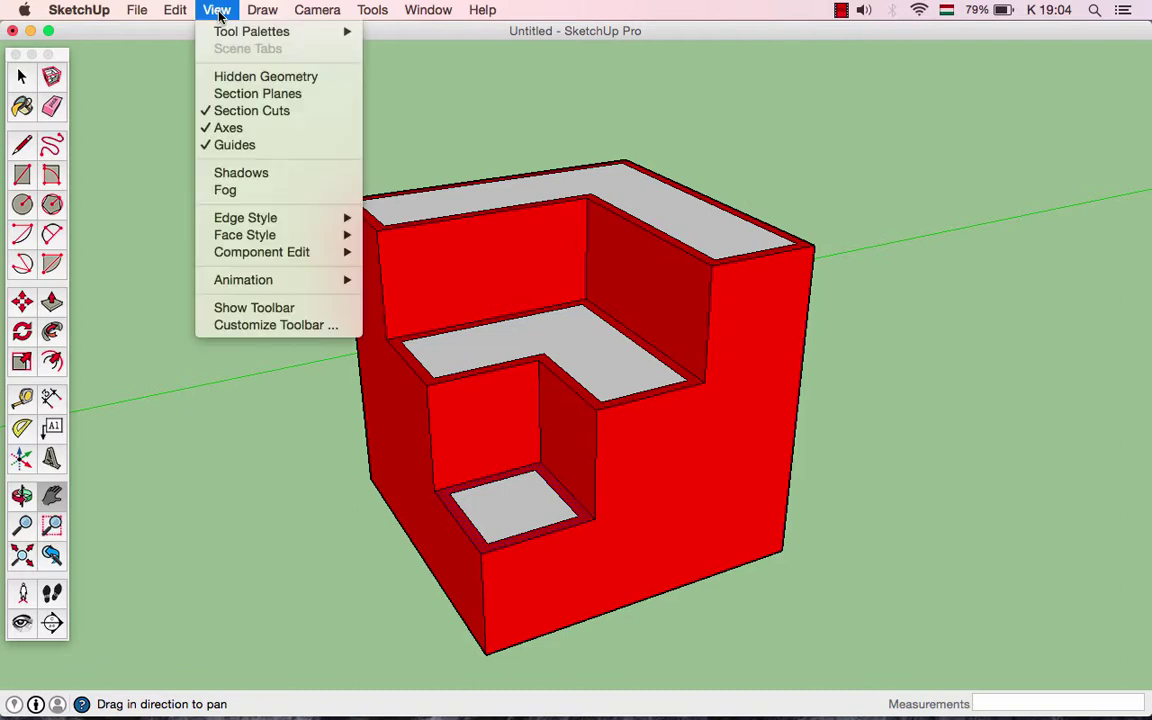
pyautogui.moveTo(246, 218)
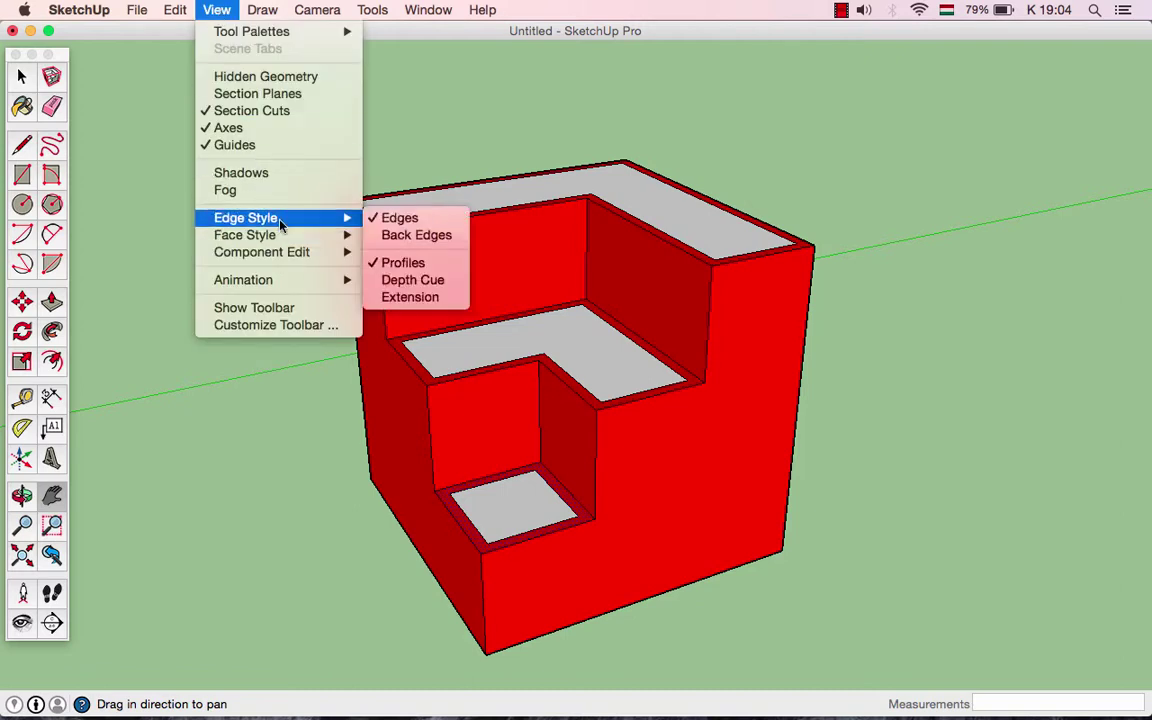
# Step: Turn off Edges display so the red-and-white stepped block shows only its coloured faces
pyautogui.click(398, 218)
pyautogui.moveTo(668, 365); pyautogui.dragTo(692, 352)
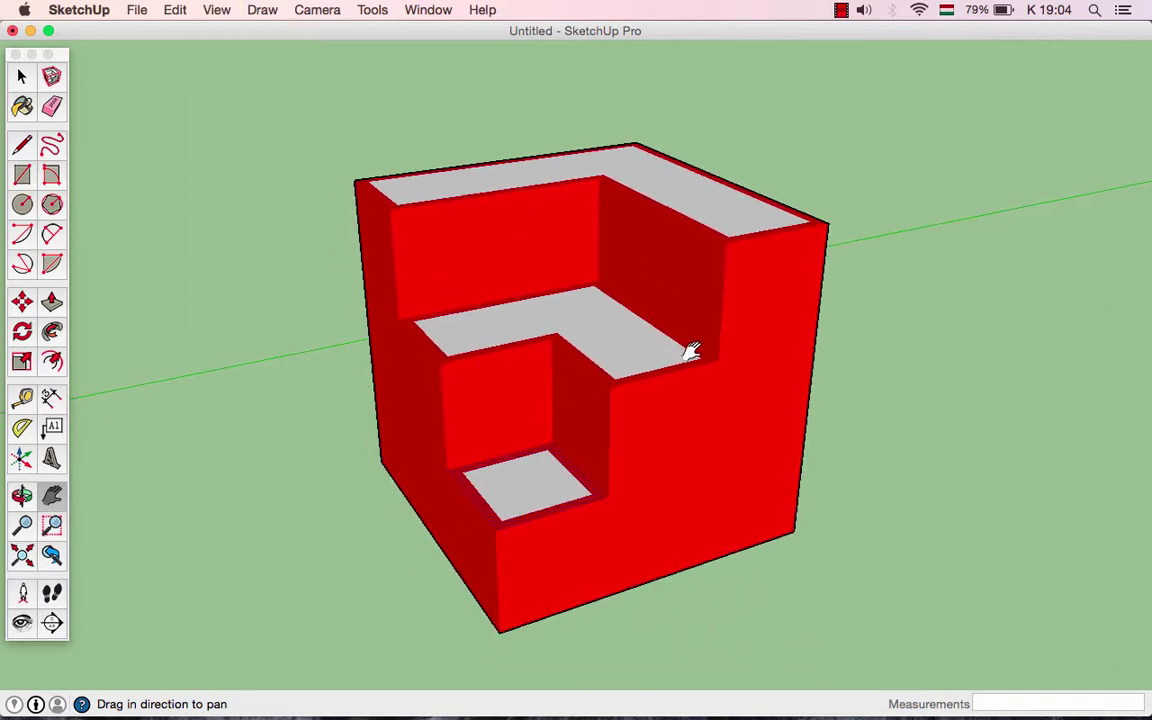
pyautogui.click(24, 80)
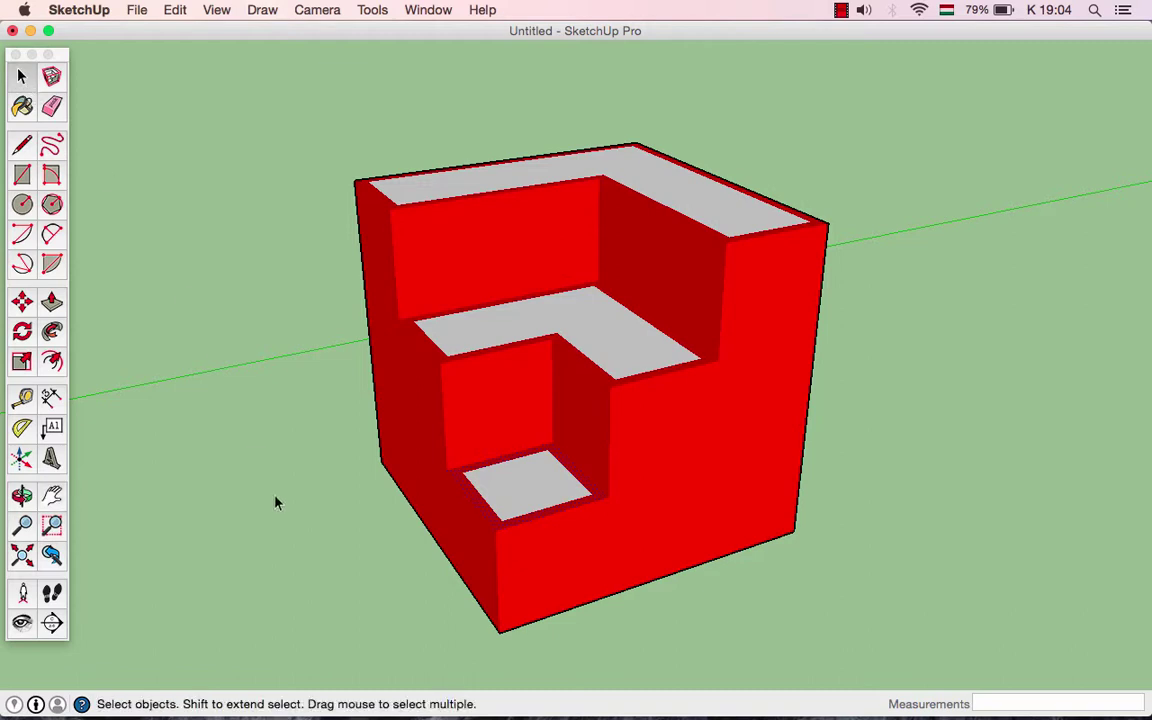